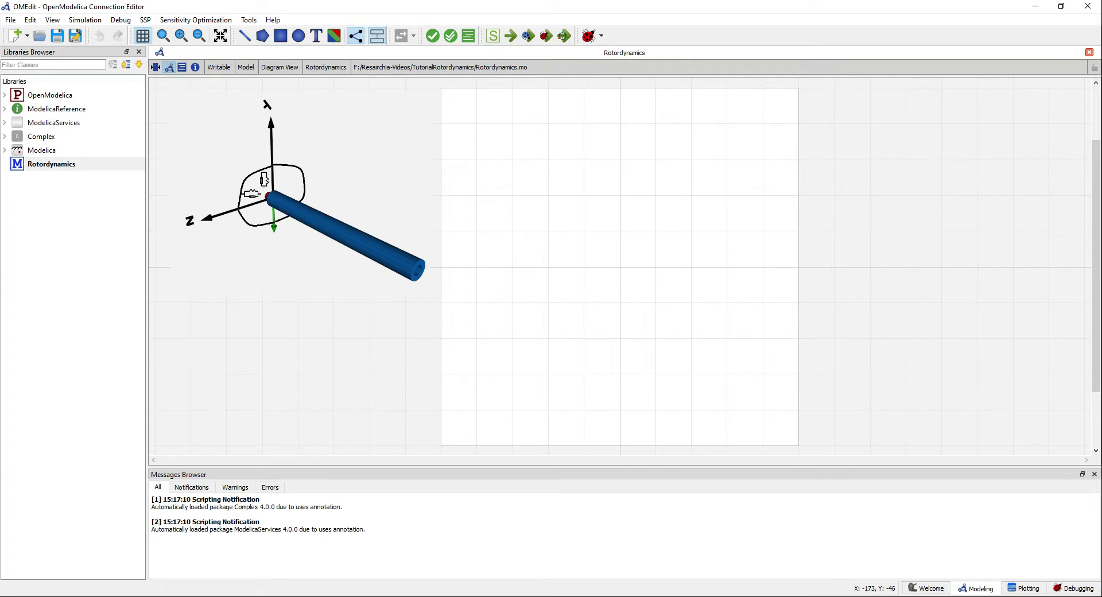
Add a World component from Modelica.Mechanics.MultiBody near the left edge of the Rotordynamics diagram, keeping the name world.
click(5, 150)
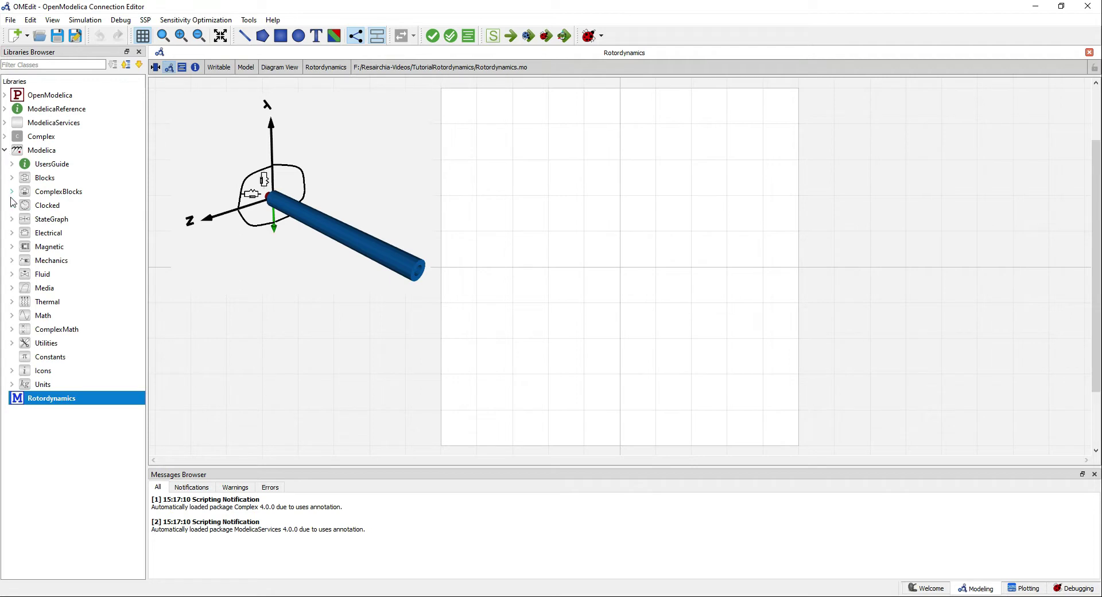
click(12, 260)
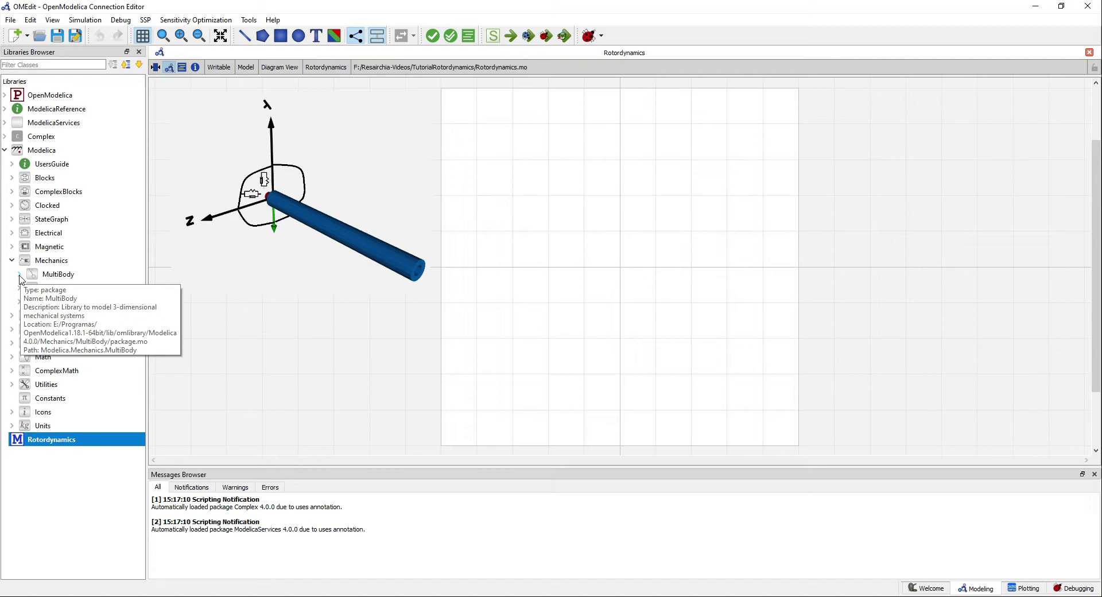
click(19, 279)
drag(52, 302, 457, 322)
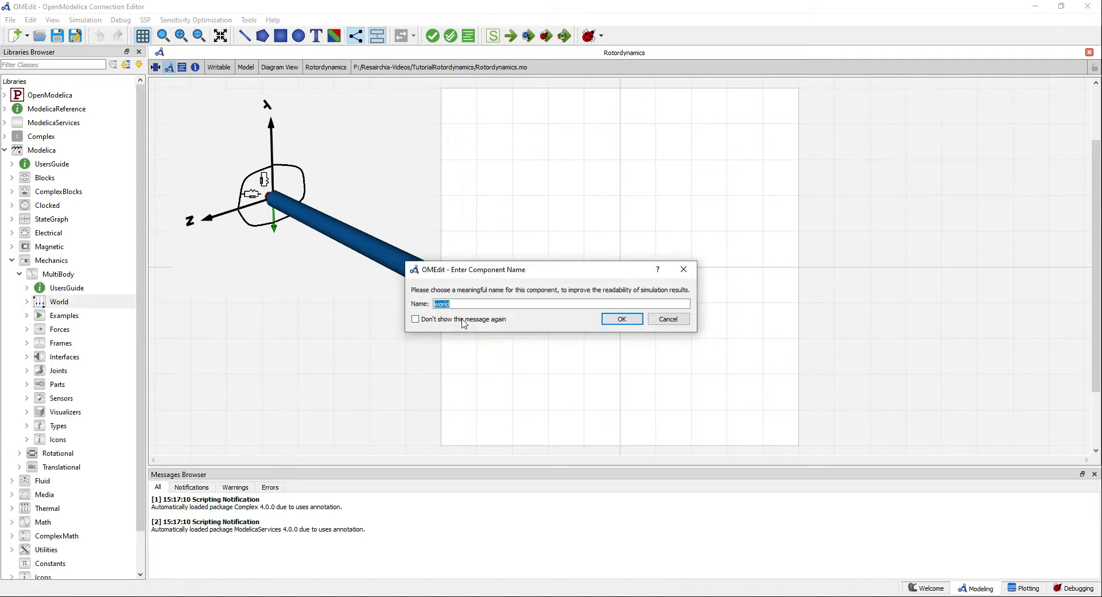
click(637, 325)
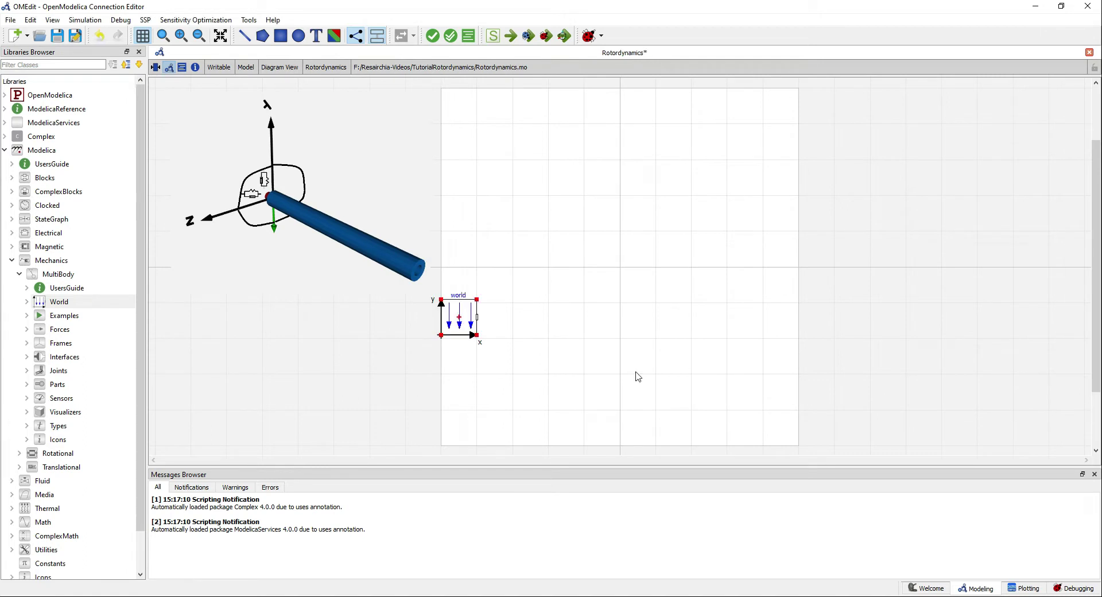
Add a BodyCylinder from the MultiBody Parts library to the right of the world component, keeping its default name.
click(27, 384)
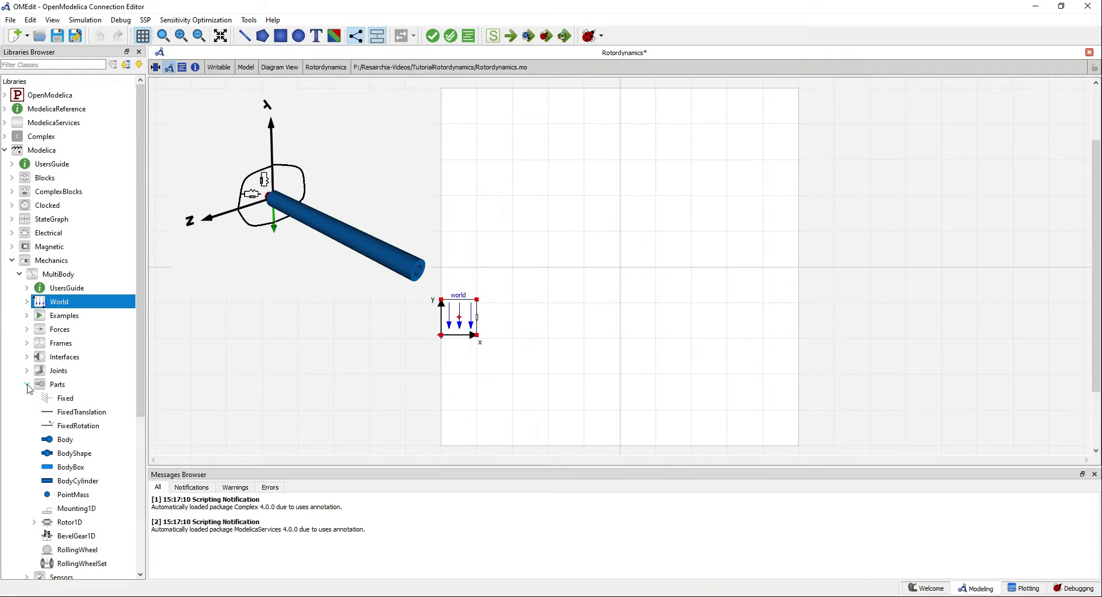
drag(76, 480, 637, 322)
click(635, 322)
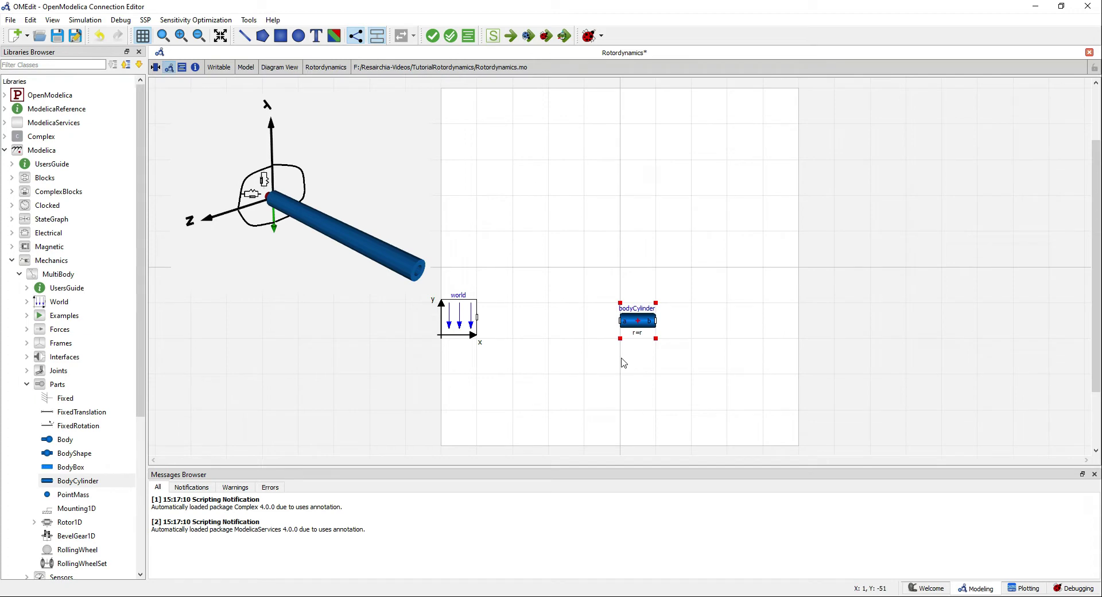
Set the cylinder's r vector to {1,0,0}, diameter to 0.1 m and innerDiameter to 0.05 m, and save the model.
double_click(635, 321)
click(389, 306)
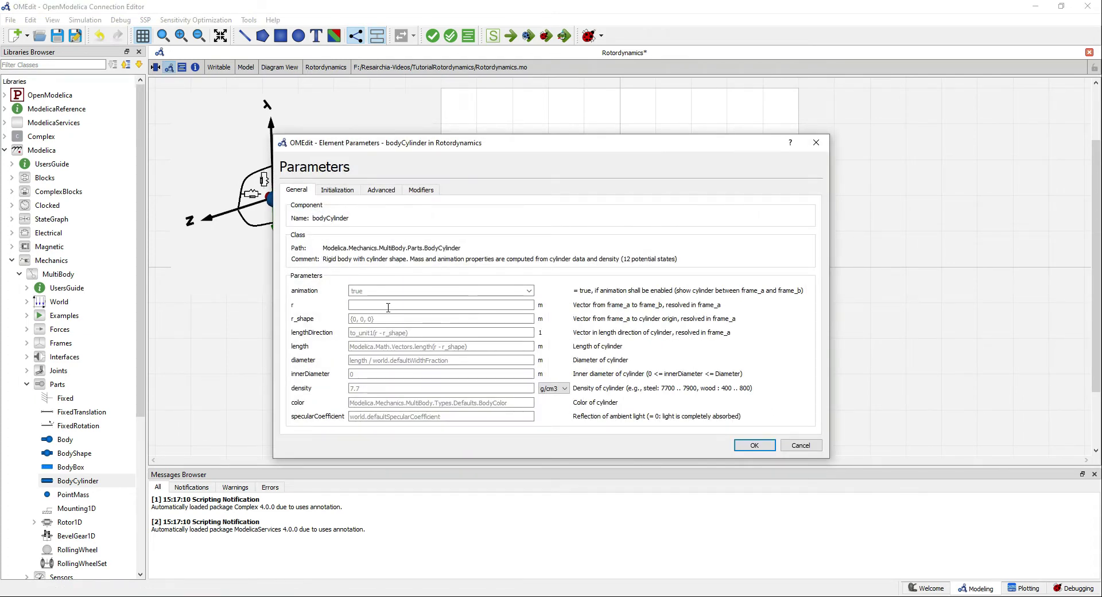
text({})
text(1,0,0)
click(371, 361)
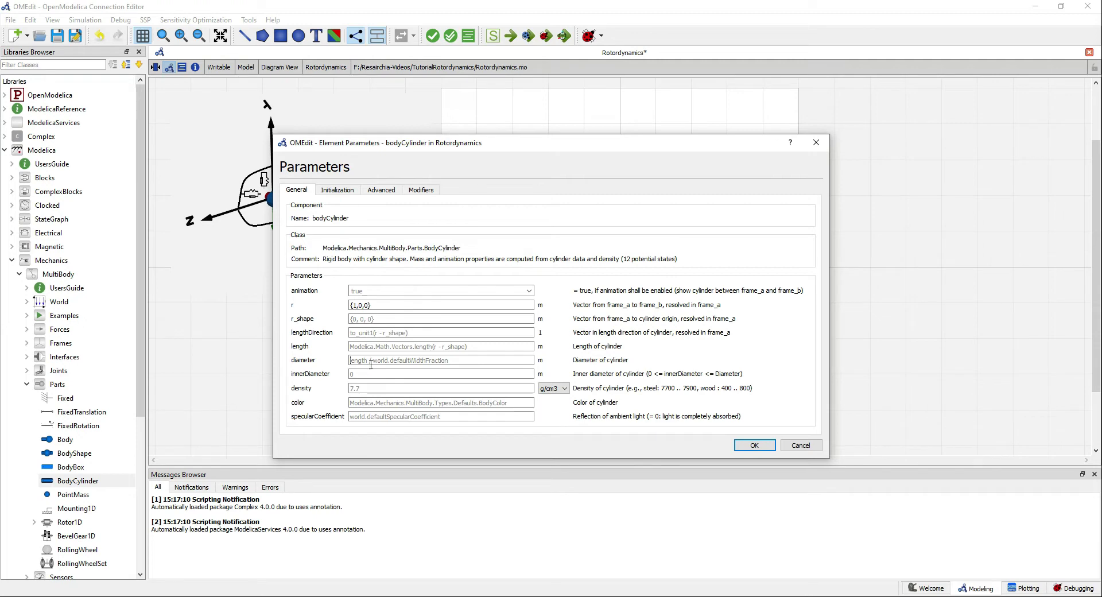
text(0.1)
click(371, 373)
text(0.05)
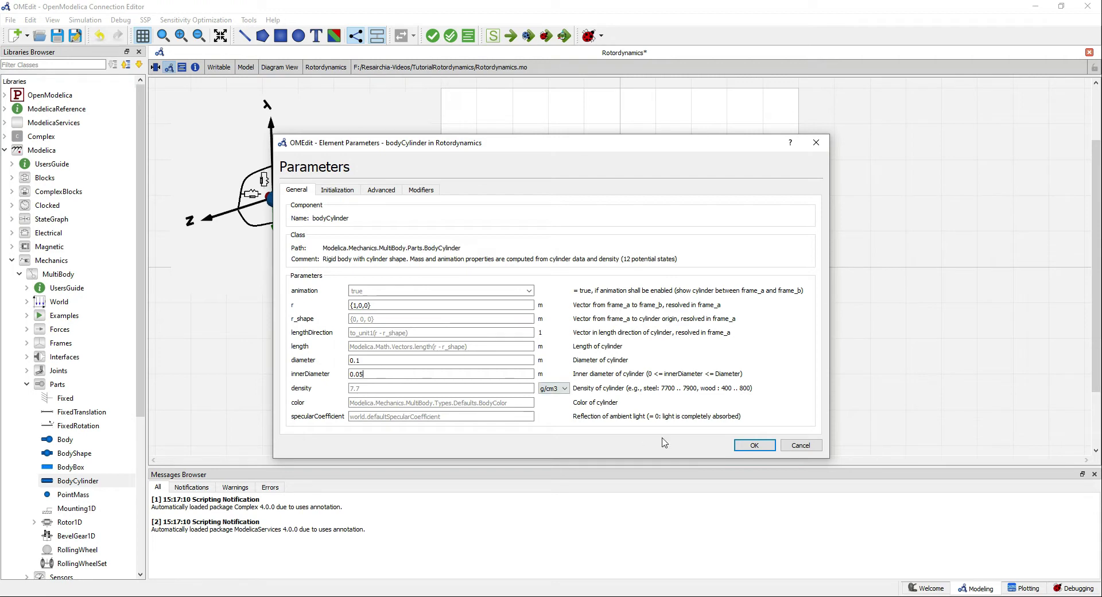
click(741, 446)
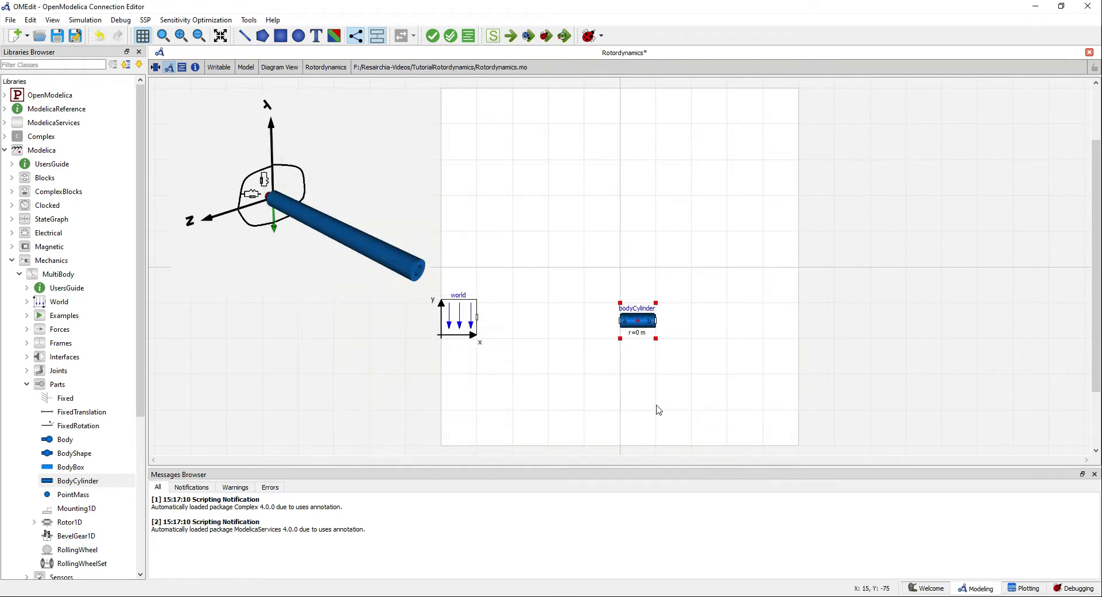
click(597, 387)
key(ctrl+s)
Add a Revolute joint from the MultiBody Joints library between the world component and the cylinder, keeping its default name.
scroll(69, 325, down, 2)
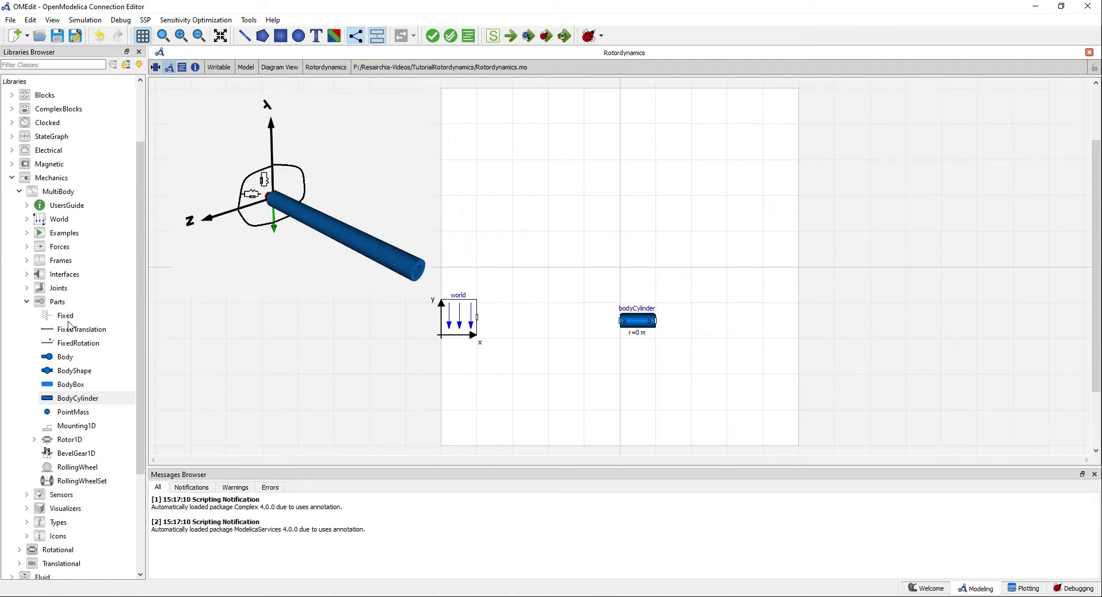
click(26, 301)
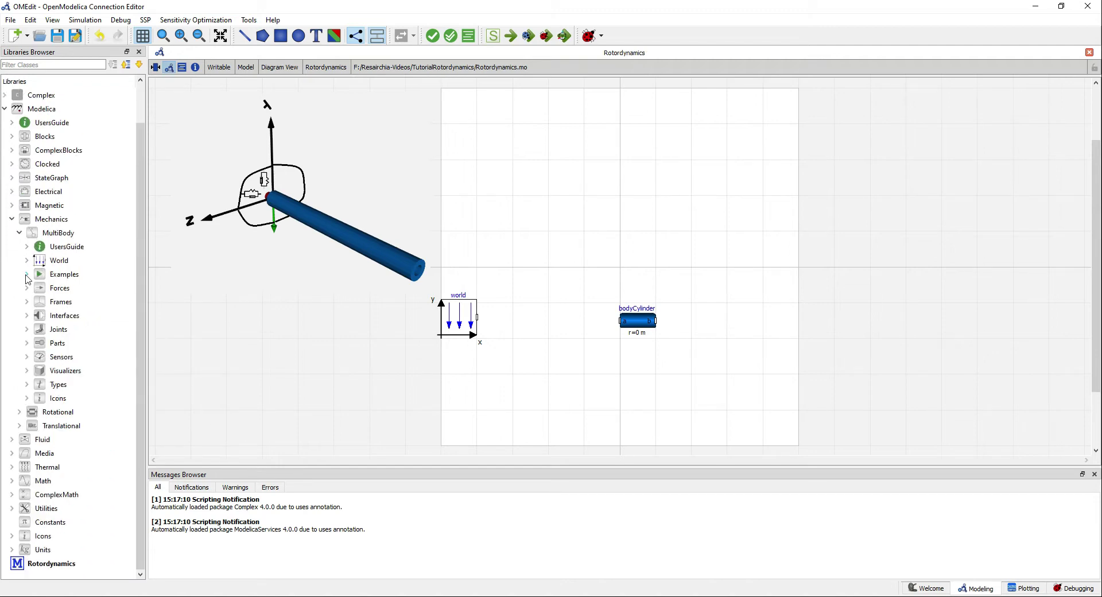
click(27, 329)
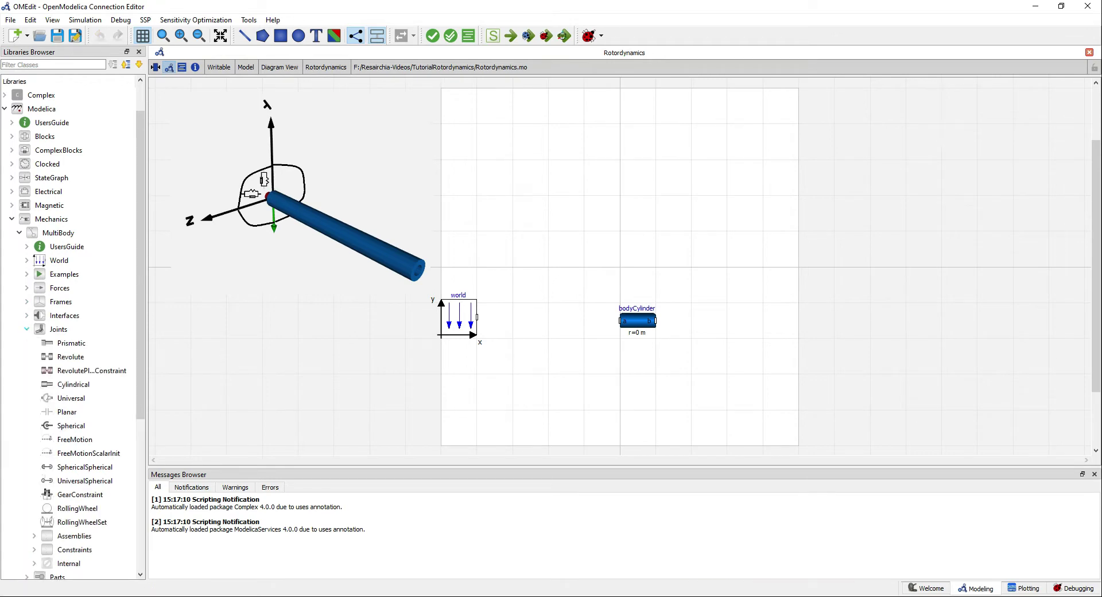
drag(65, 356, 569, 320)
click(625, 317)
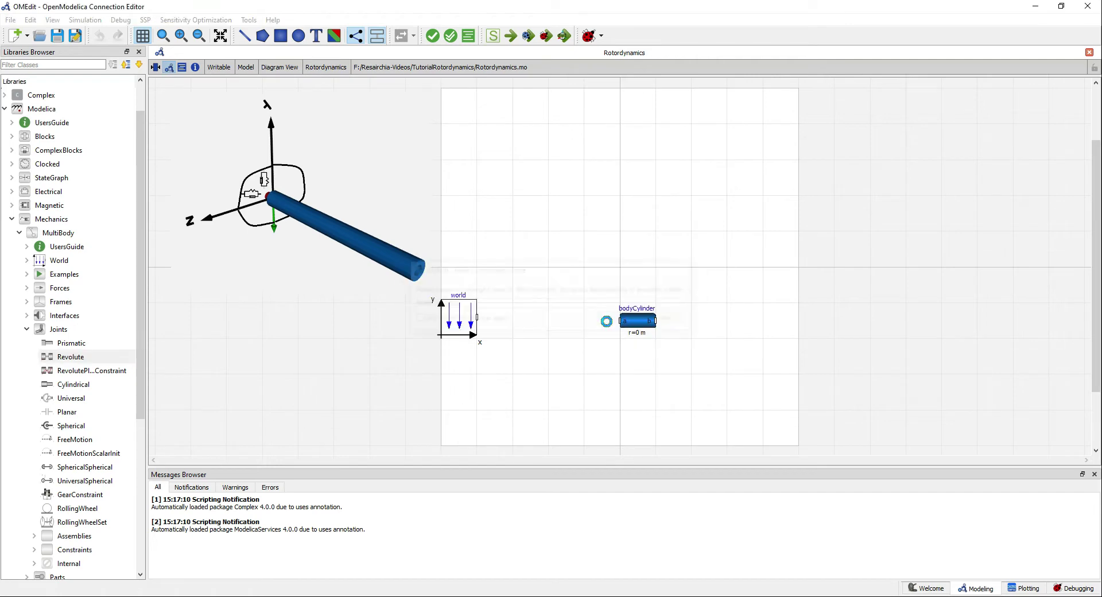
Connect the revolute joint's frame_b to the cylinder's frame_a and its frame_a to the world frame.
click(621, 321)
click(586, 321)
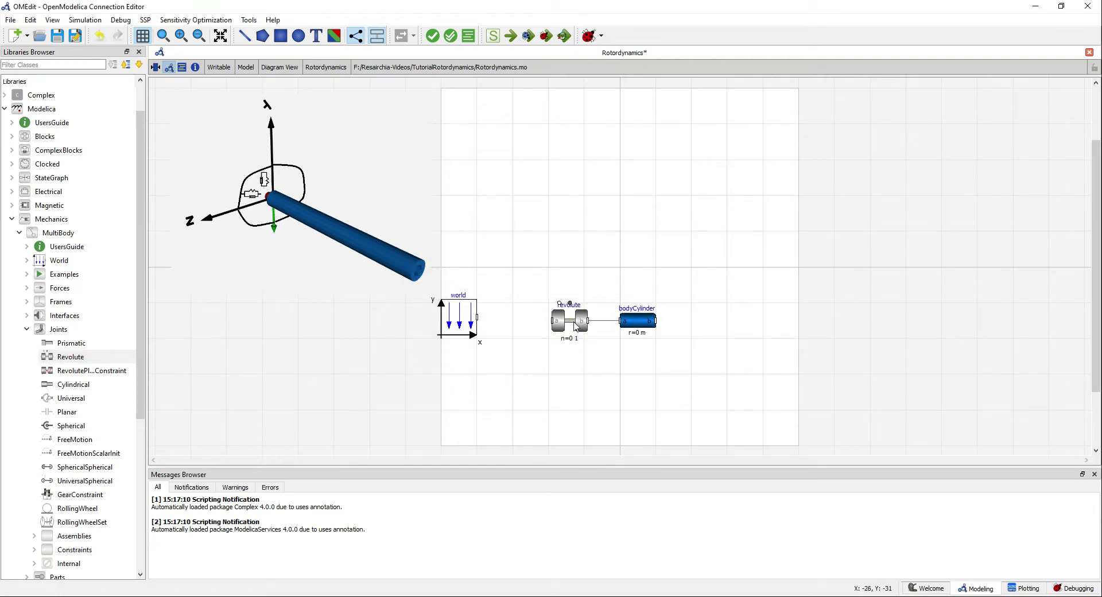
click(552, 320)
click(477, 317)
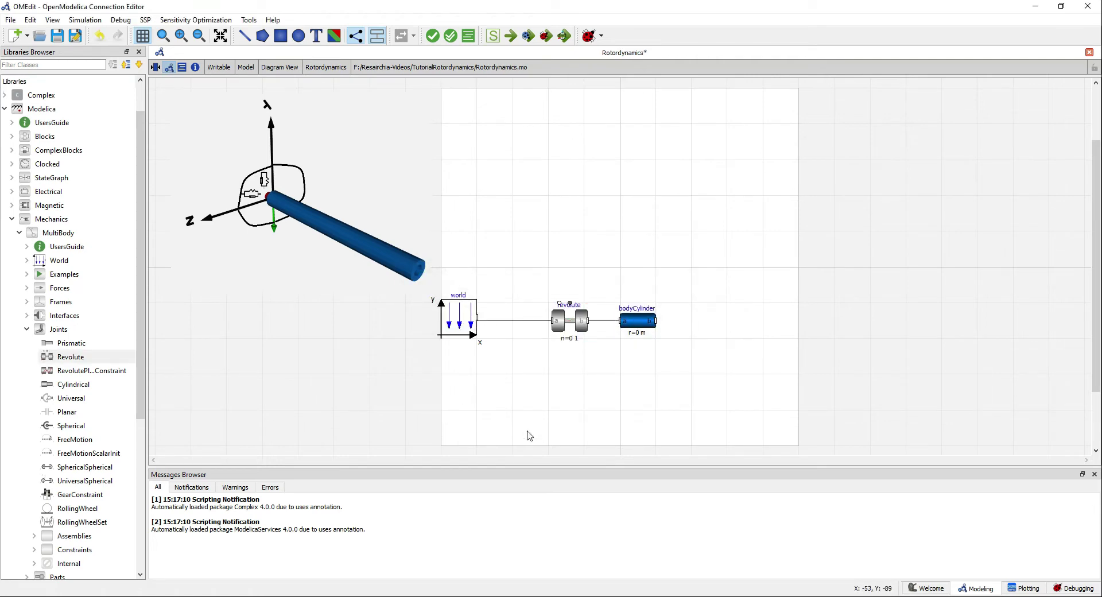
Set the revolute joint's rotation axis n to {1,0,0} and enable useAxisFlange.
double_click(564, 328)
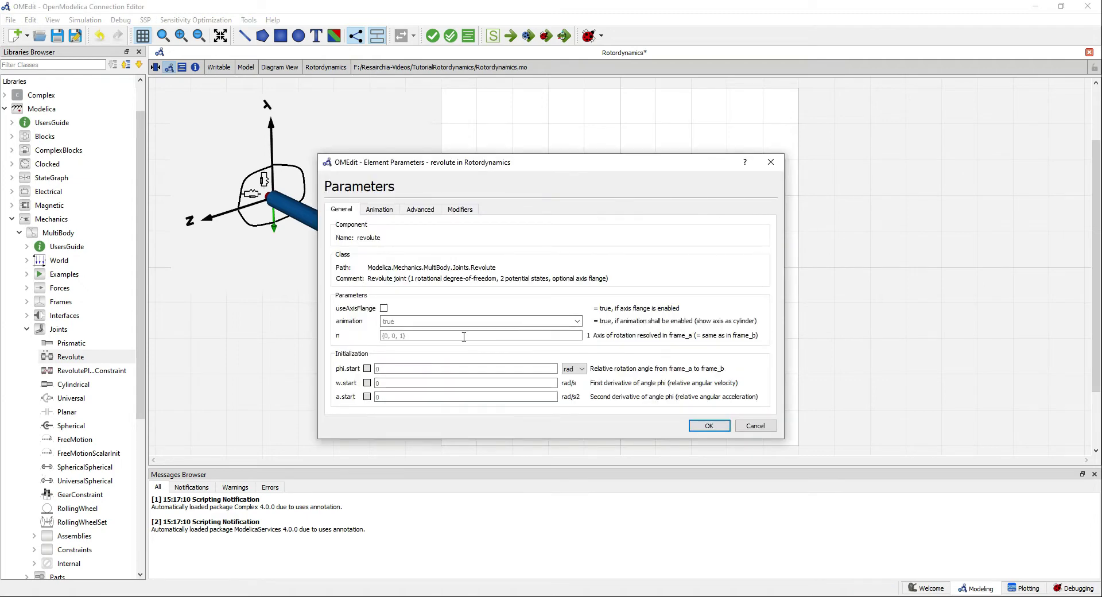
text({})
text(1,0,0)
click(710, 425)
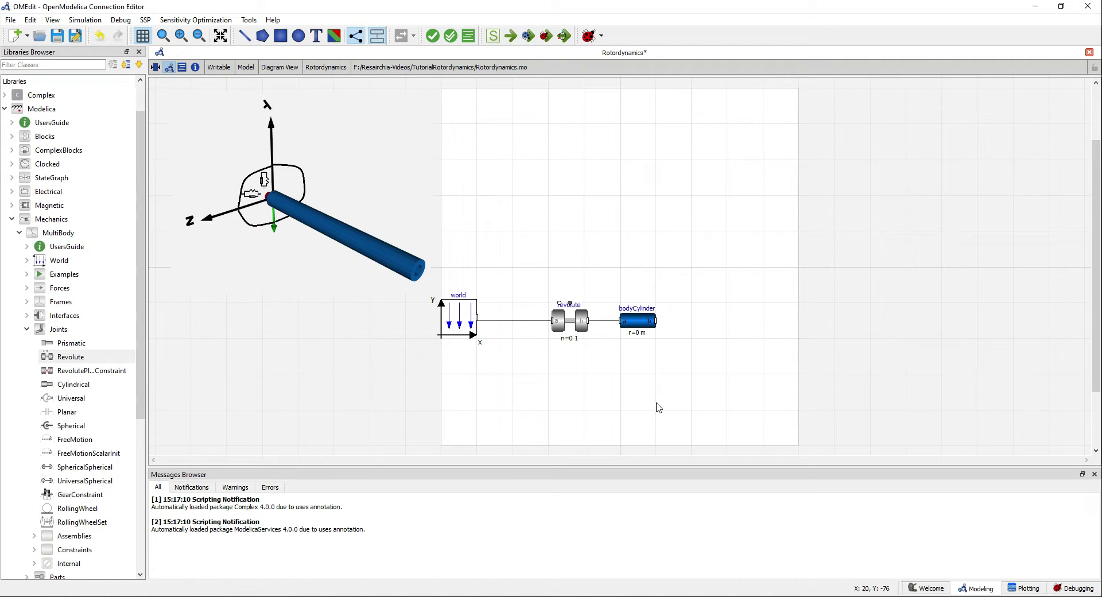
double_click(558, 319)
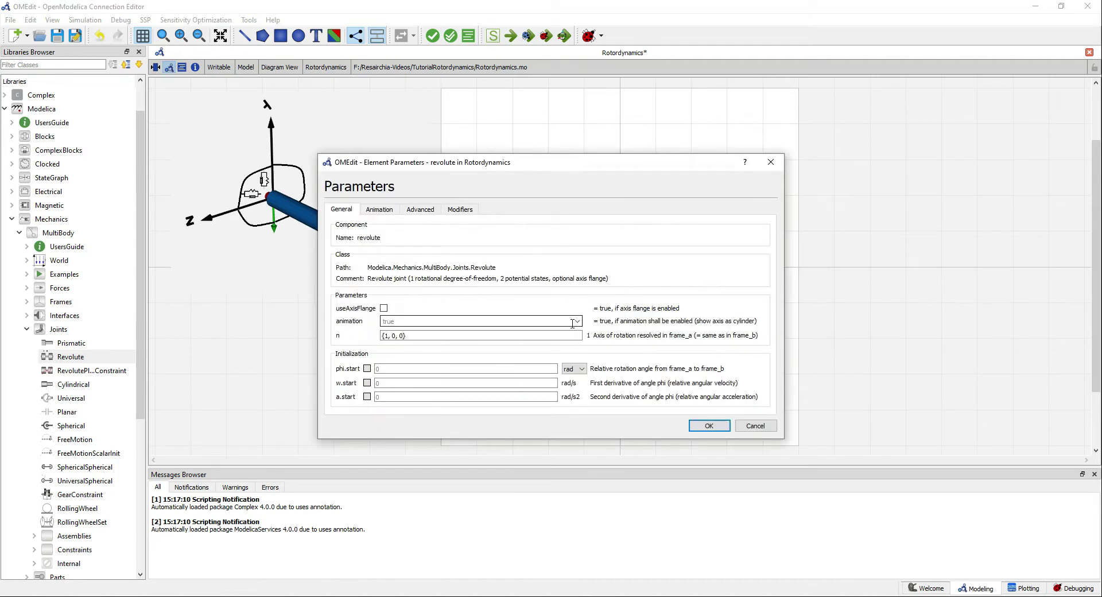
click(384, 309)
click(709, 426)
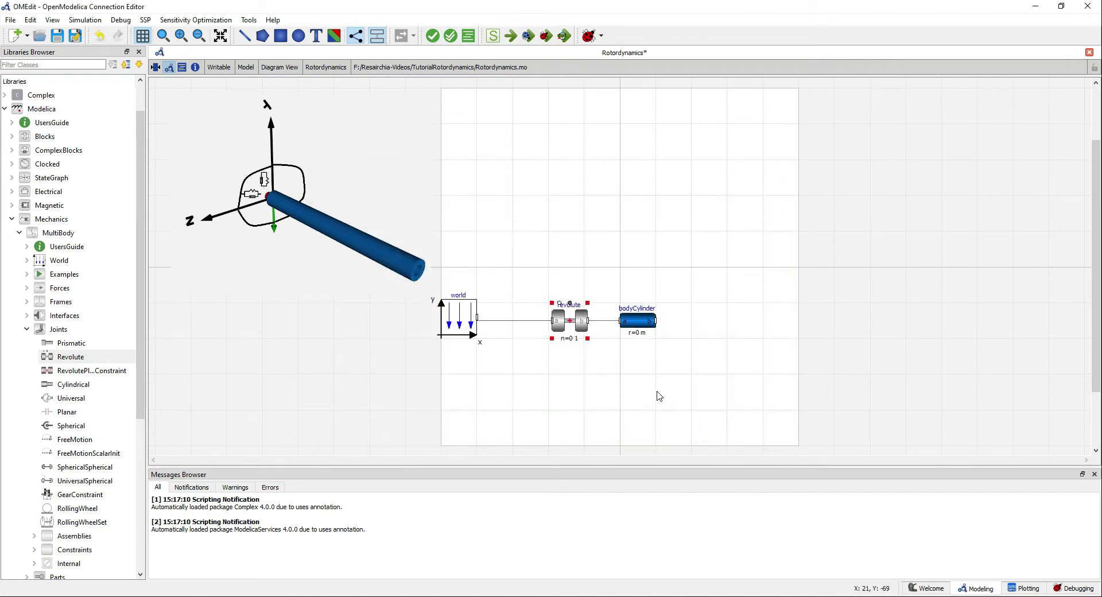
Add a Speed source from Mechanics.Rotational.Sources above the revolute joint and connect its flange to the joint's axis flange.
click(27, 329)
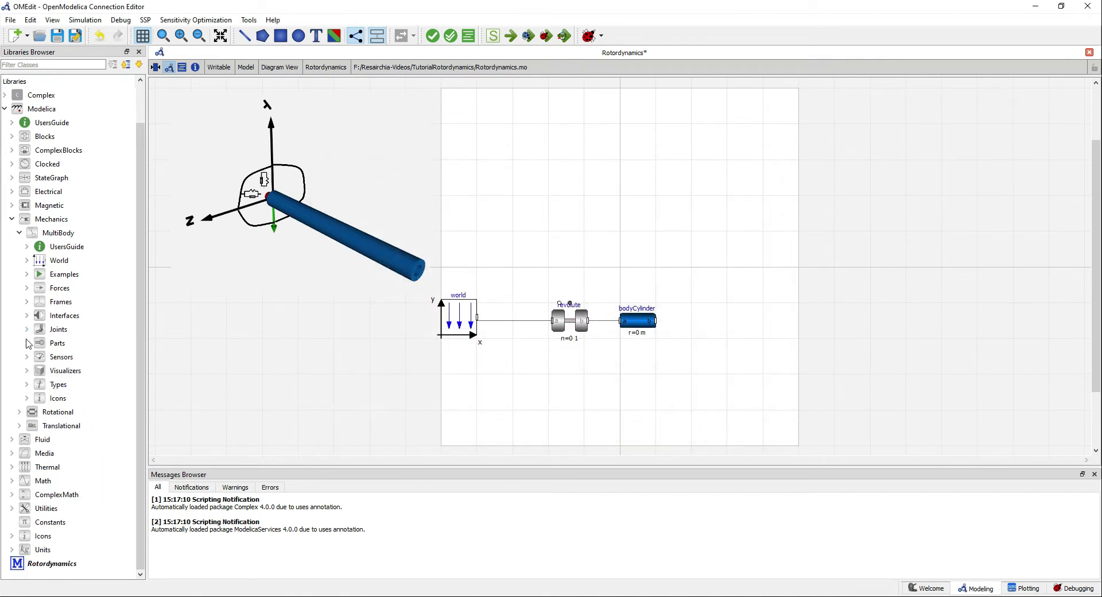
click(19, 235)
click(19, 288)
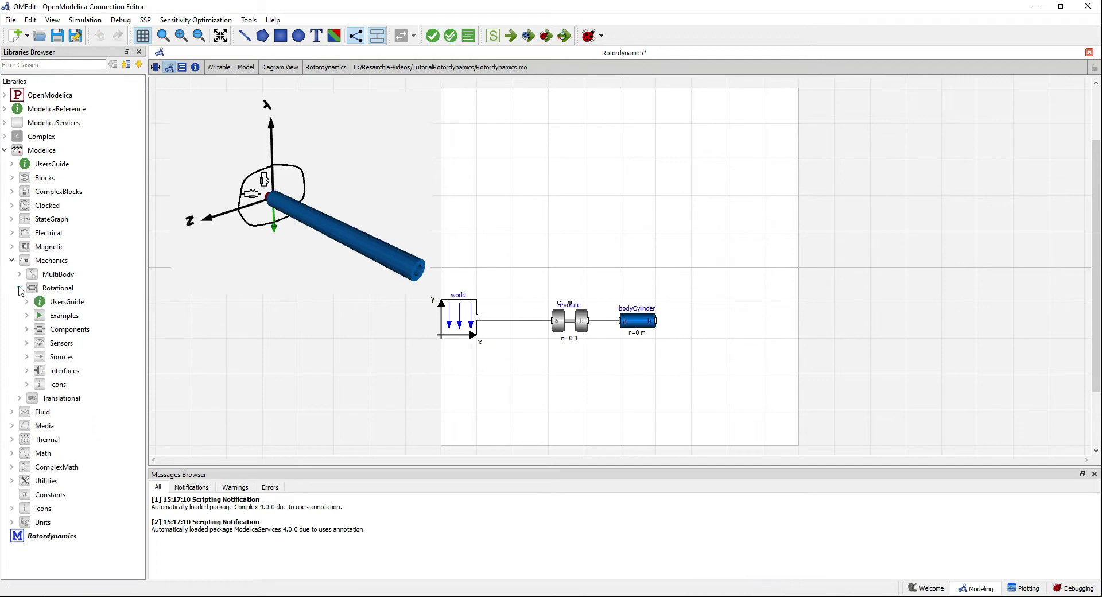
click(27, 356)
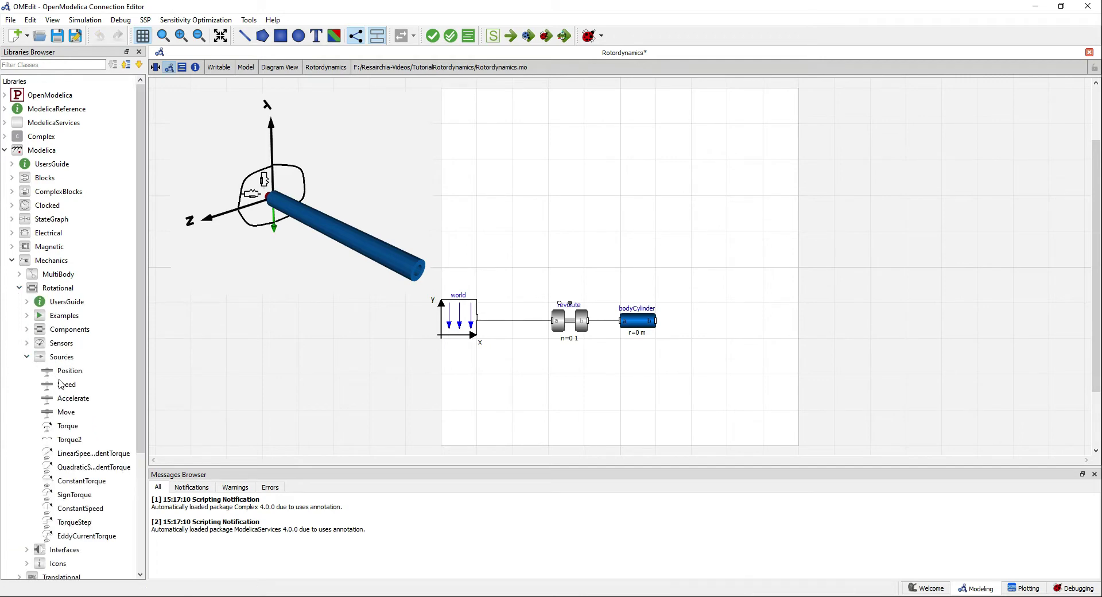
drag(62, 385, 526, 246)
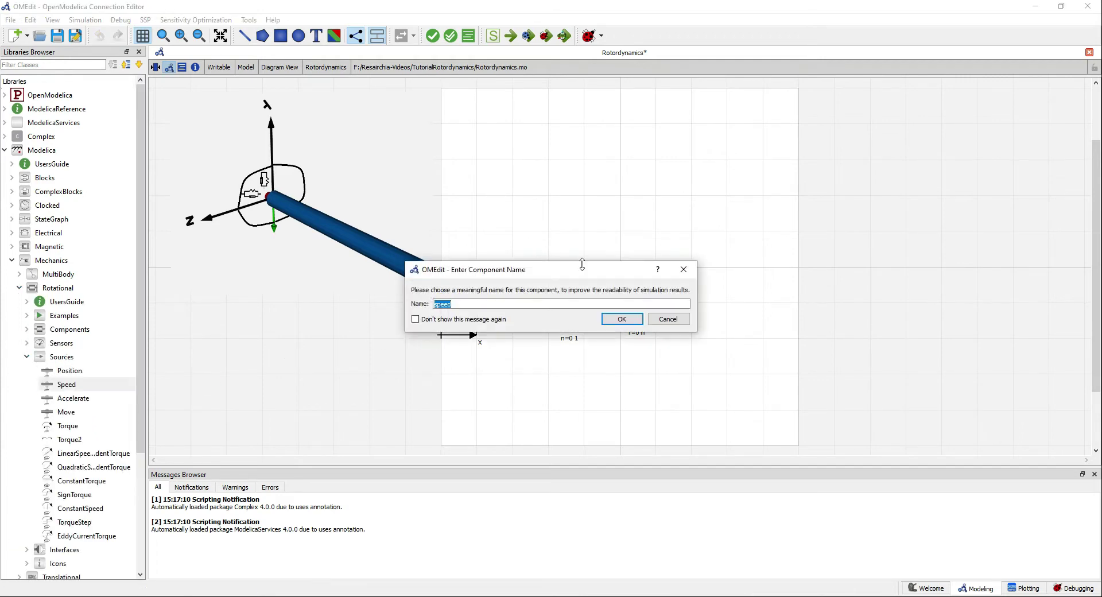
click(629, 320)
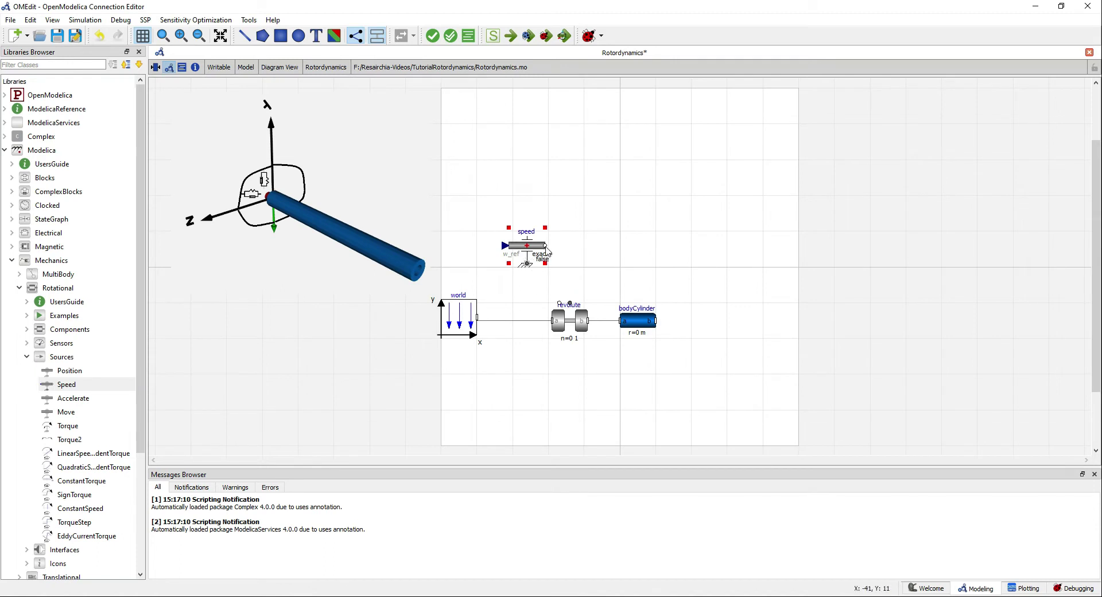
drag(548, 247, 570, 300)
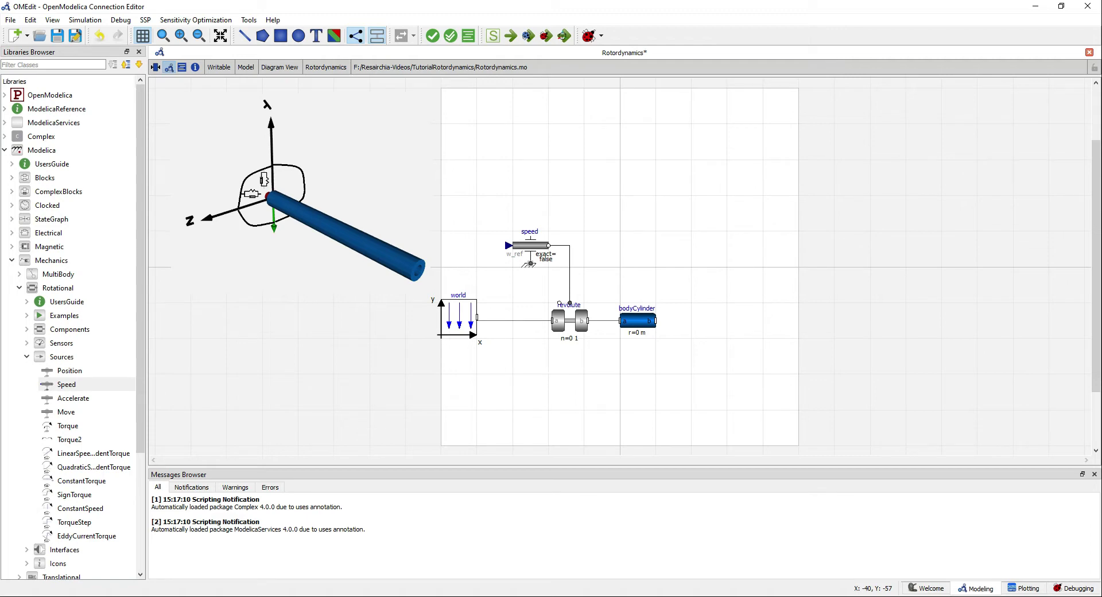
Find the Ramp block from Blocks.Sources and add it near the diagram's upper-left corner, keeping the name ramp.
click(55, 64)
text(ramp)
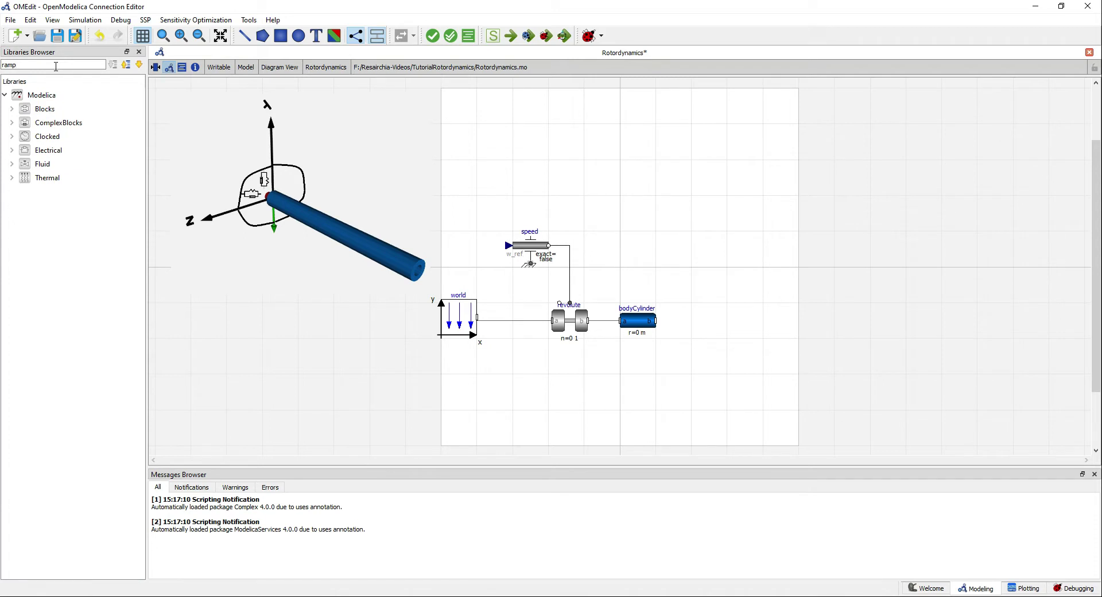
click(11, 108)
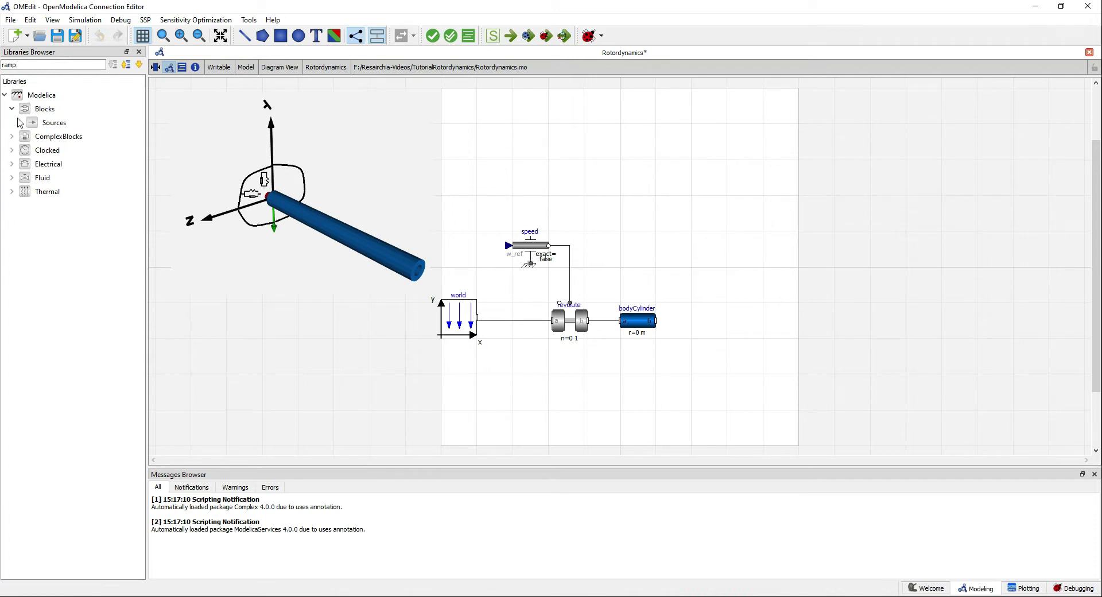
click(19, 122)
drag(58, 136, 460, 143)
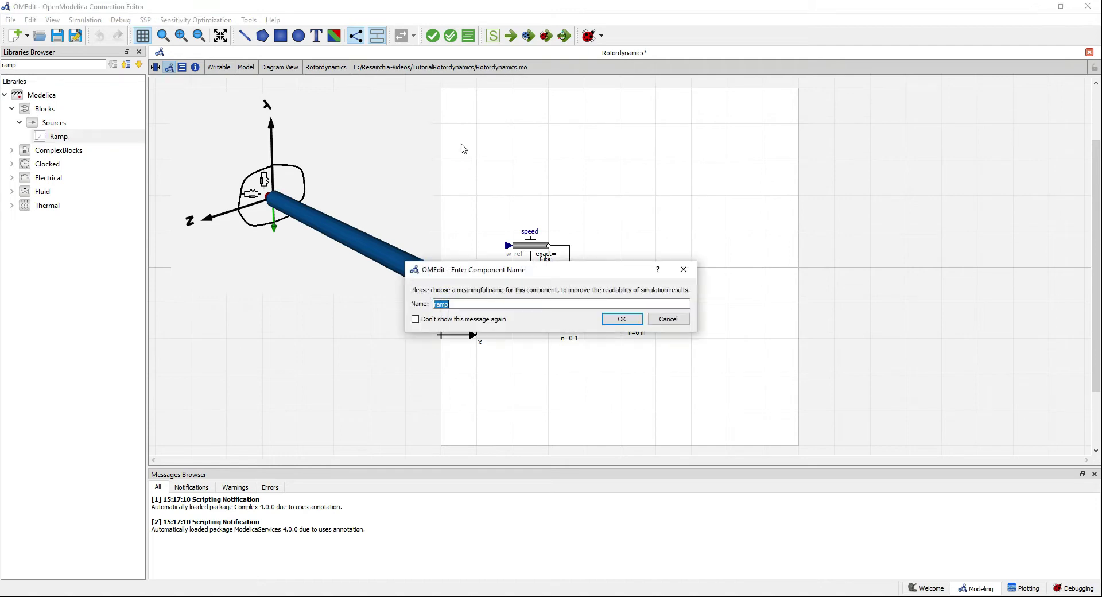
click(625, 319)
Set the ramp's height to 5000, duration to 20 s and startTime to 2 s.
double_click(460, 147)
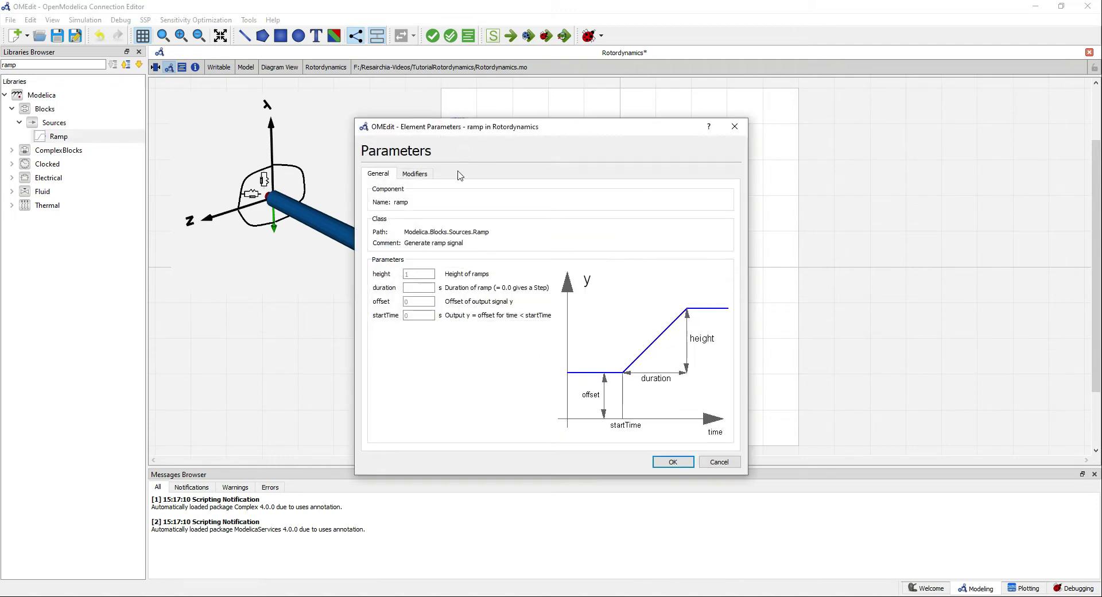
click(423, 273)
text(5000)
click(421, 288)
text(20)
click(416, 316)
text(2)
click(666, 461)
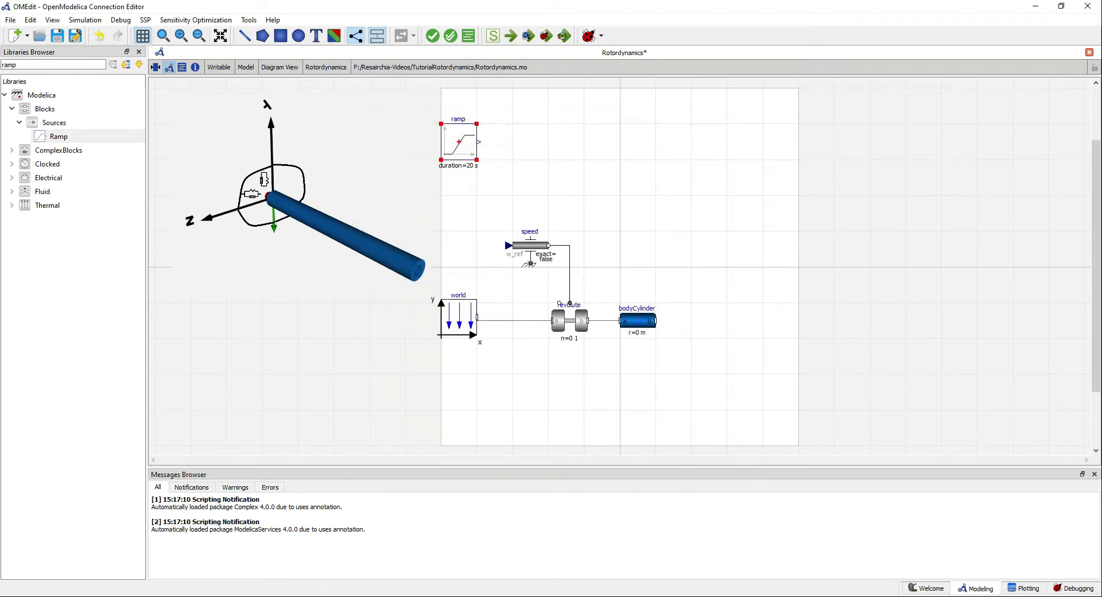
click(356, 377)
Find the From_rpm unit conversion block, add it to the right of the ramp, and connect the ramp output to its input.
double_click(3, 66)
text(rpm)
click(20, 123)
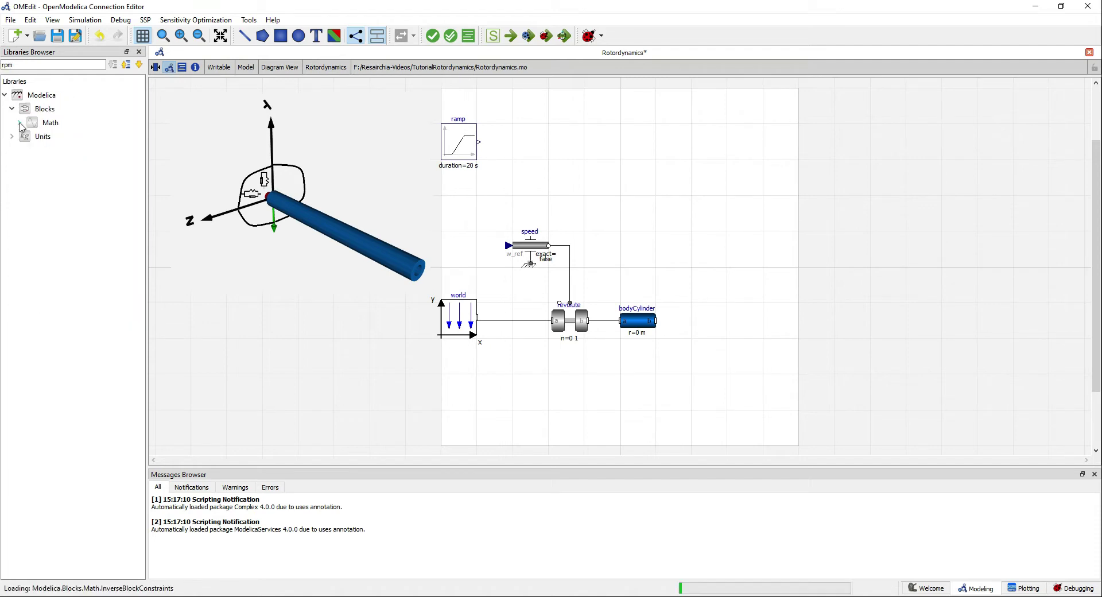
click(27, 137)
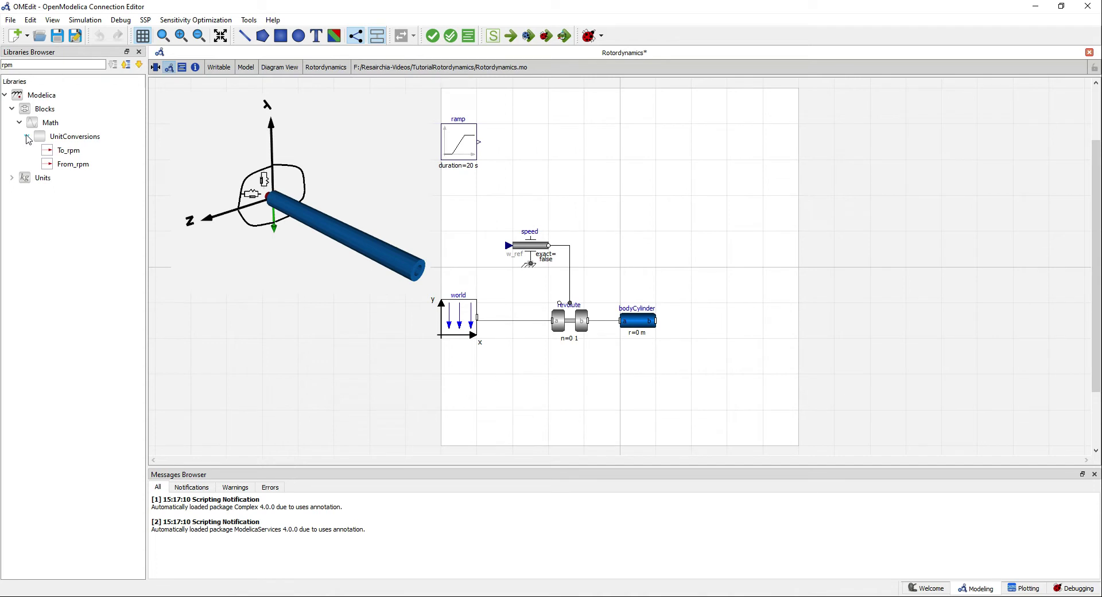
drag(69, 170, 509, 142)
click(620, 321)
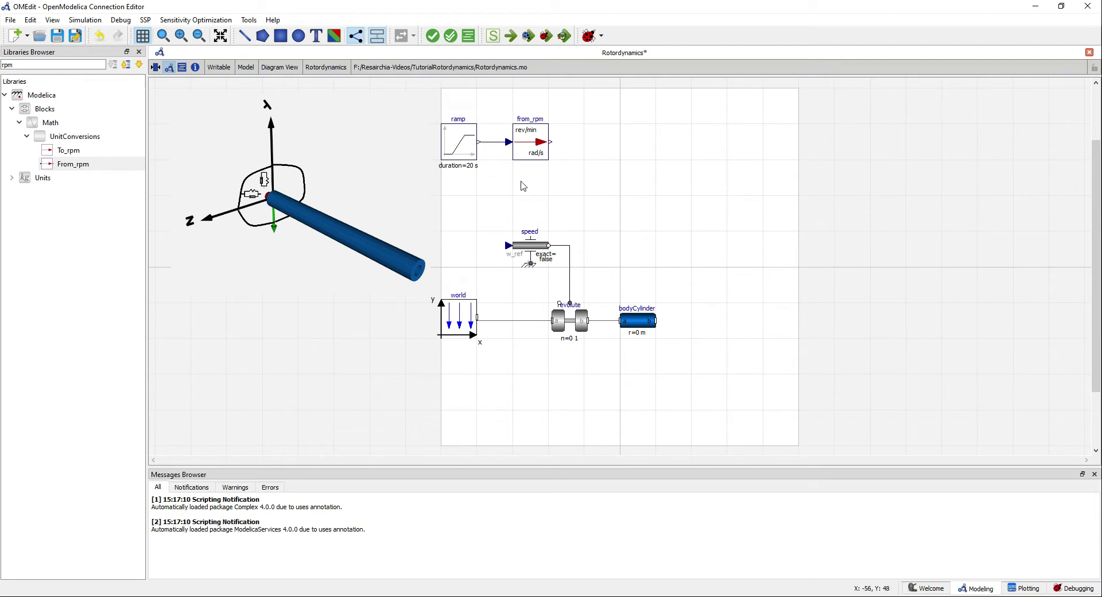
Connect the from_rpm output to the w_ref input of the speed source.
click(550, 141)
click(566, 184)
click(507, 245)
Simulate the model with a stop time of 30 s, an interval of 0.002 s and Launch Animation enabled.
click(493, 36)
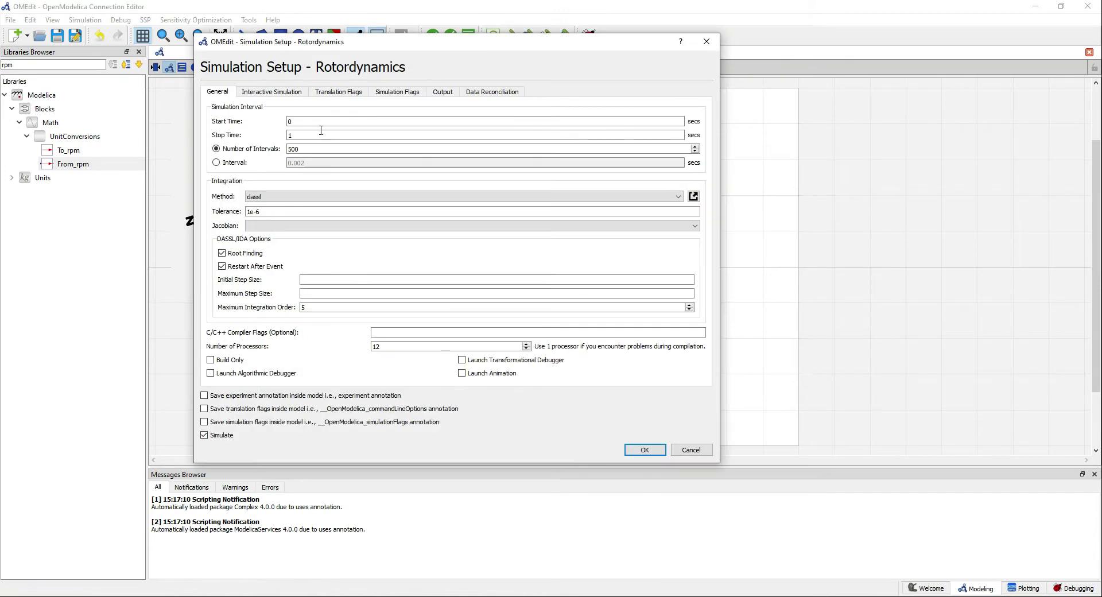
drag(308, 136, 273, 136)
click(217, 163)
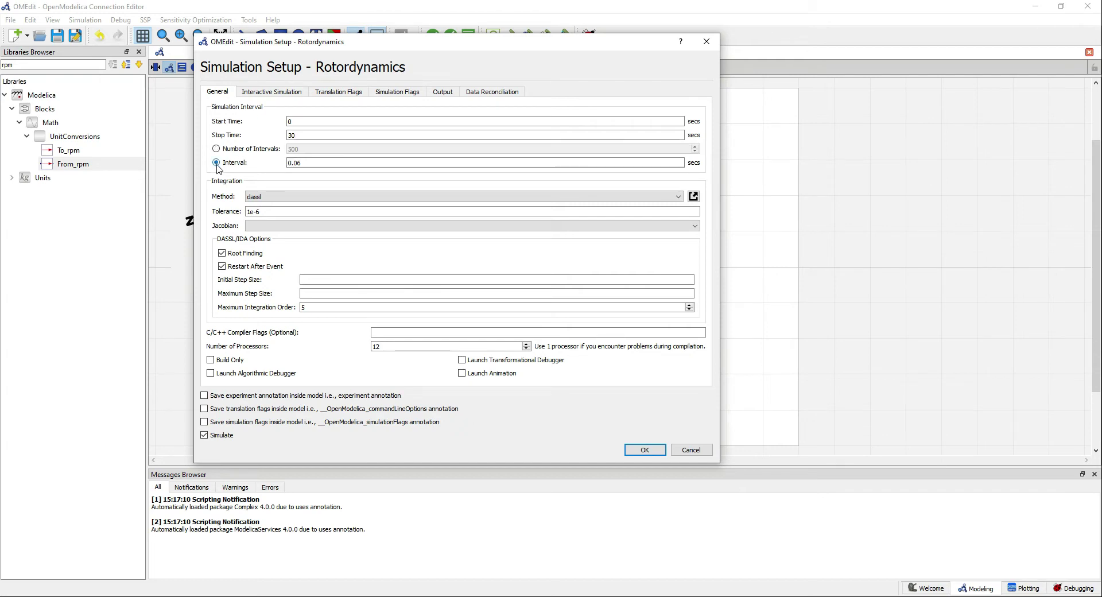
double_click(306, 165)
click(461, 375)
click(633, 450)
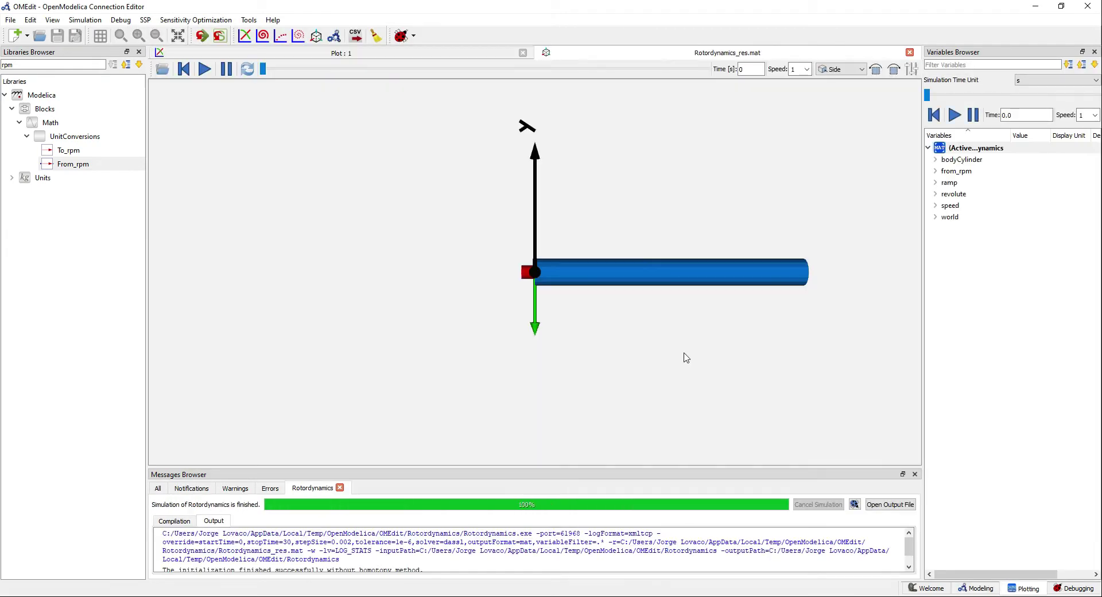
Orbit to an oblique 3D view of the shaft, play its rotation animation for a few seconds and pause it.
drag(686, 357, 539, 458)
drag(741, 350, 465, 335)
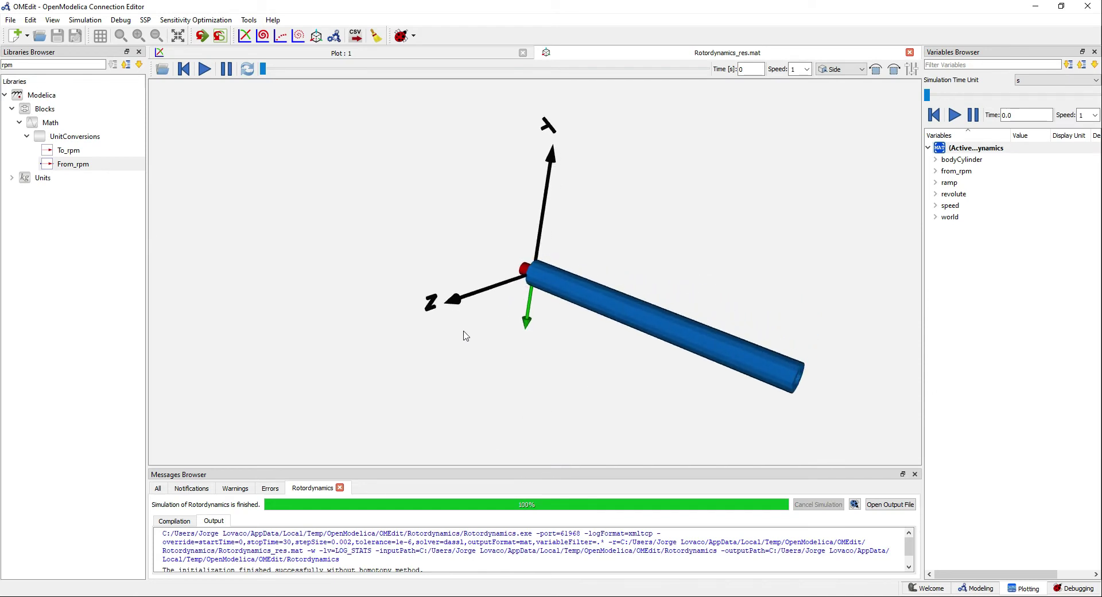
scroll(436, 344, down, 3)
click(204, 69)
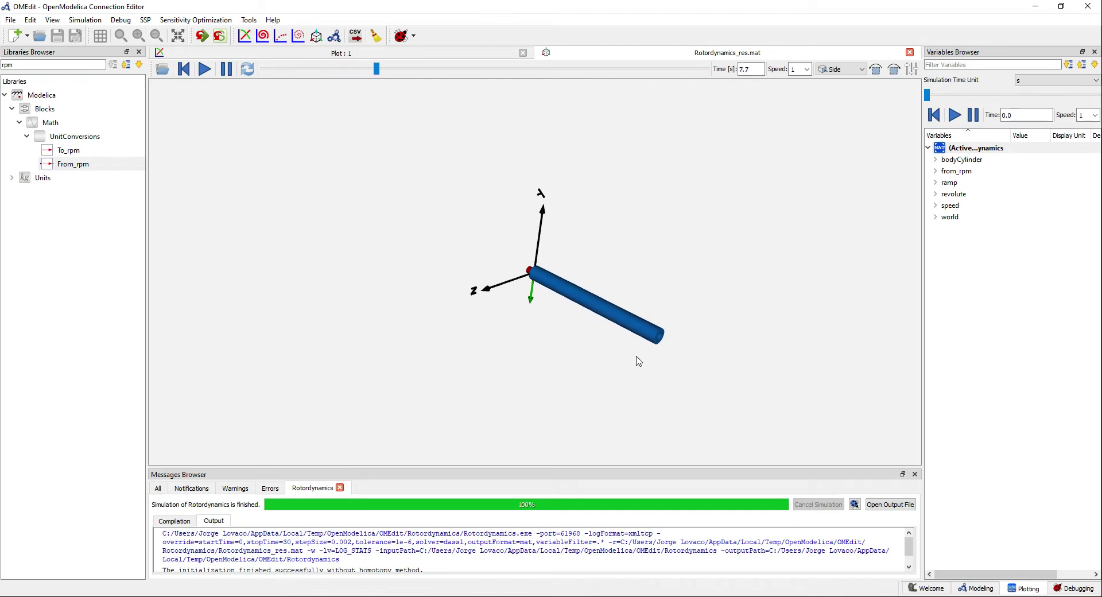
click(226, 70)
Plot the revolute joint's angular velocity w over time.
click(936, 194)
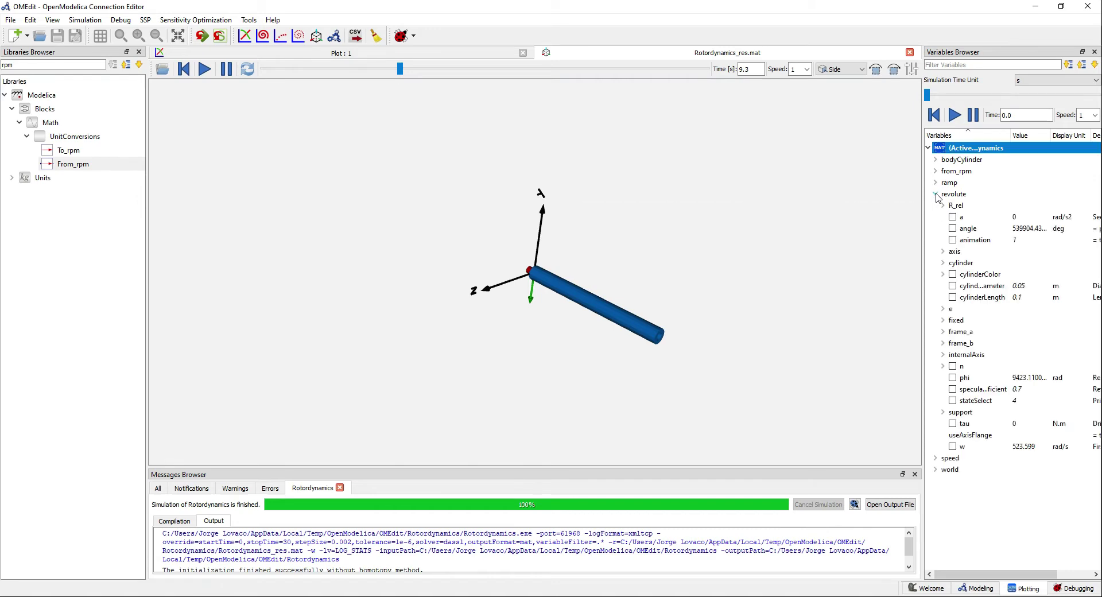
click(954, 447)
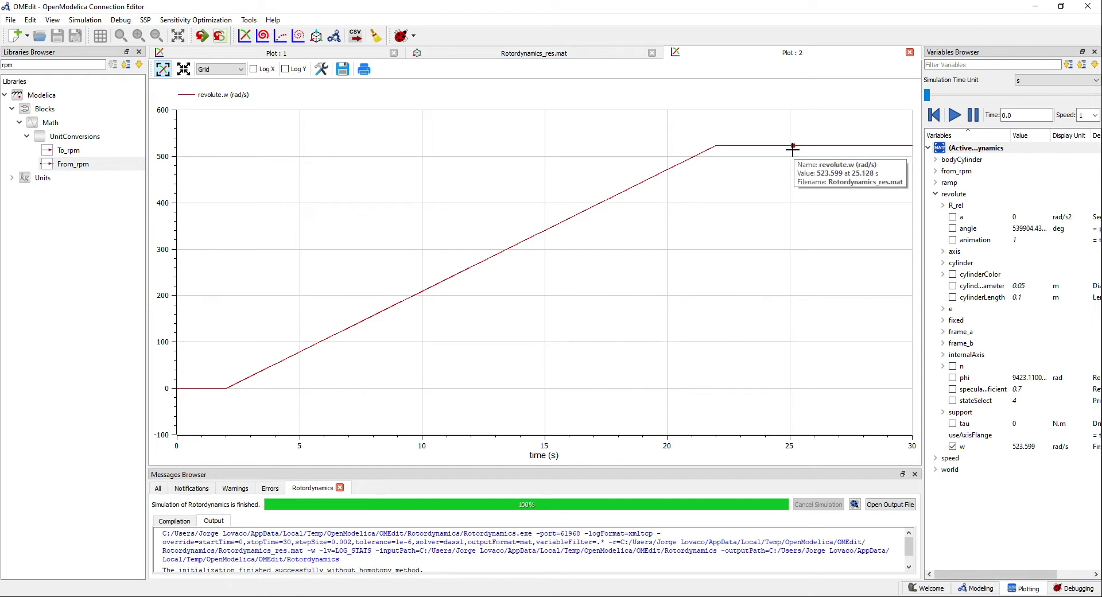
In a new plot window, examine the bodyCylinder frame_a.r_0 components 1, 2 and 3 one at a time.
click(245, 36)
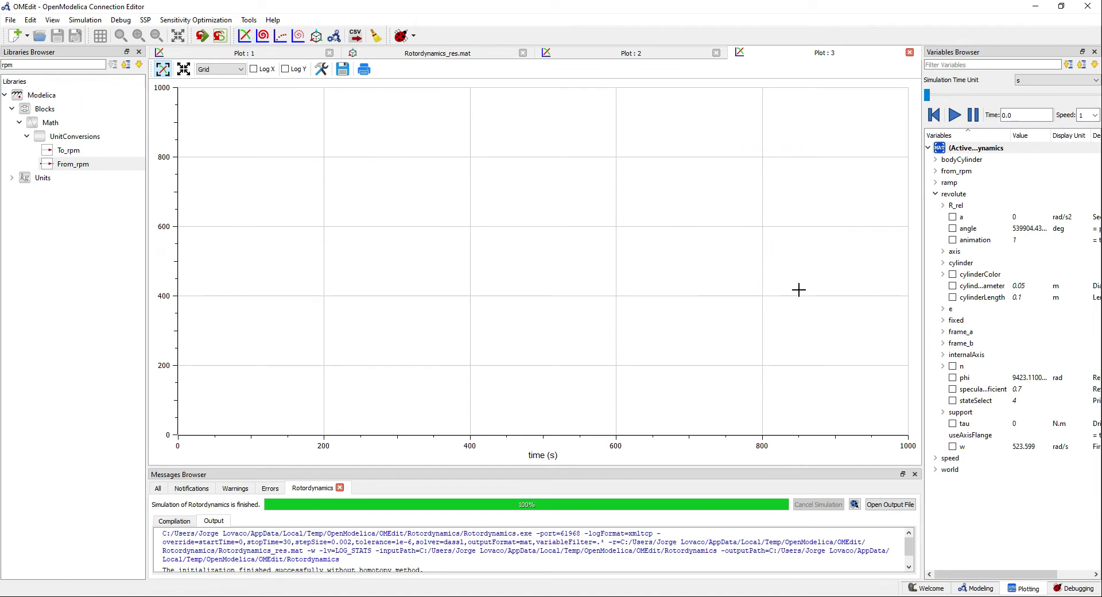
click(936, 160)
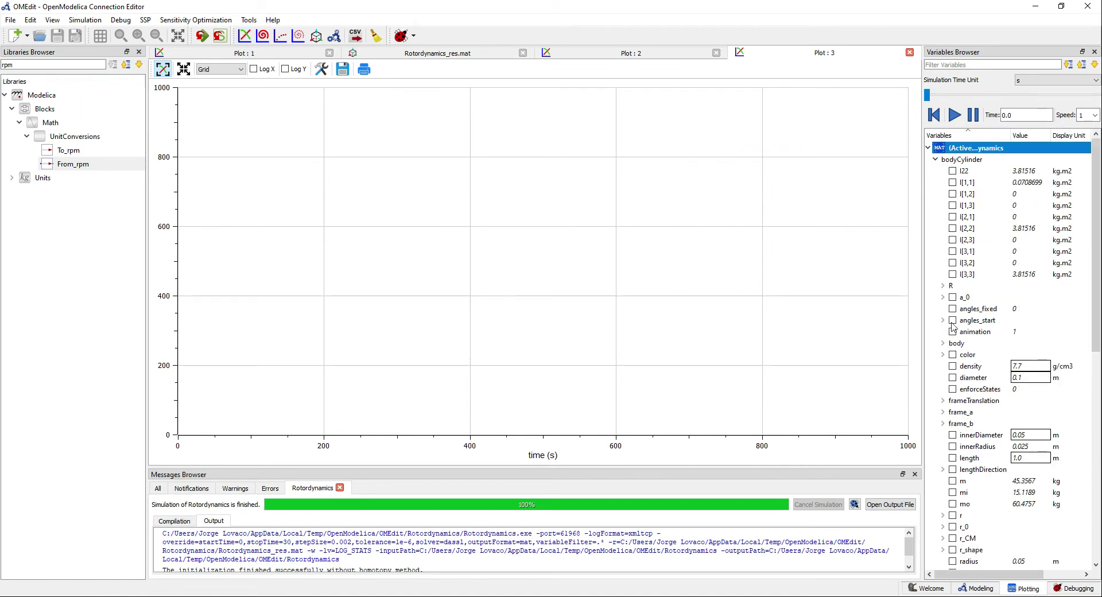
click(944, 412)
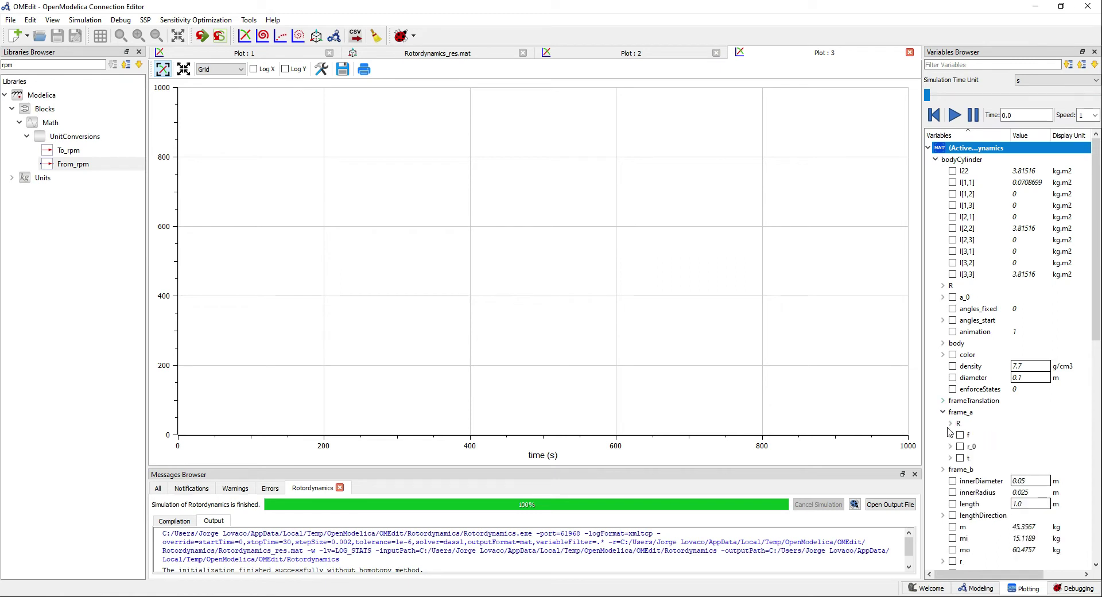
click(951, 446)
click(968, 458)
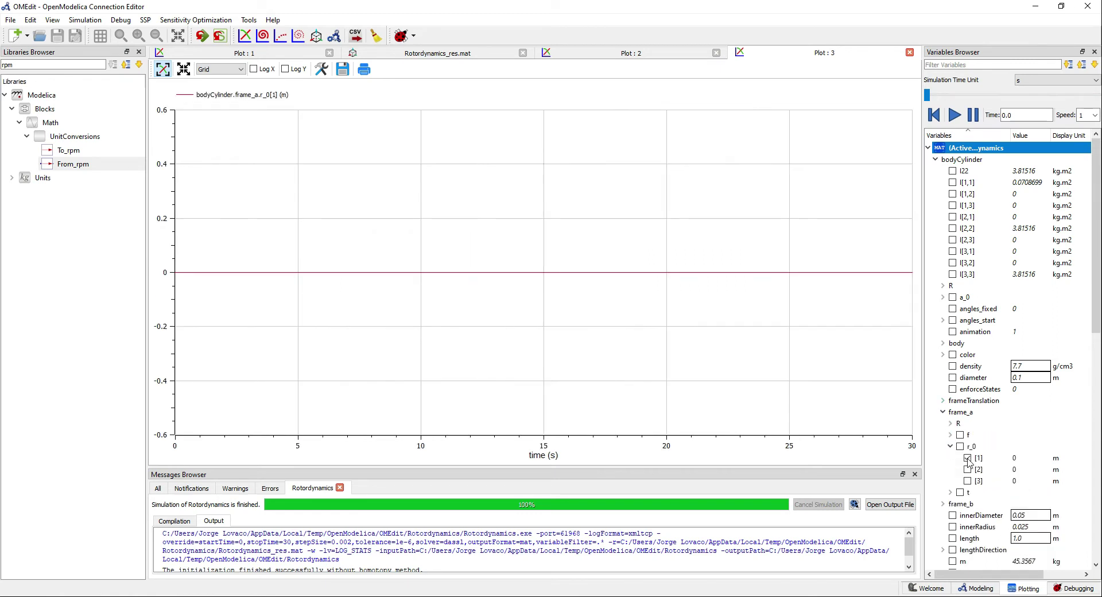
click(968, 458)
click(968, 470)
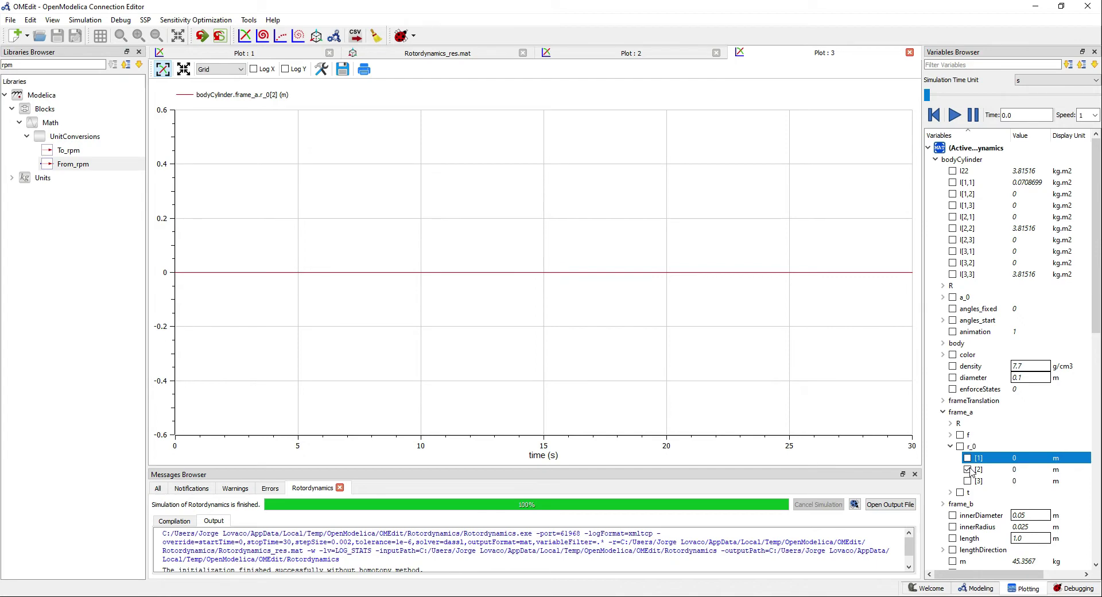
click(968, 470)
click(968, 481)
click(968, 482)
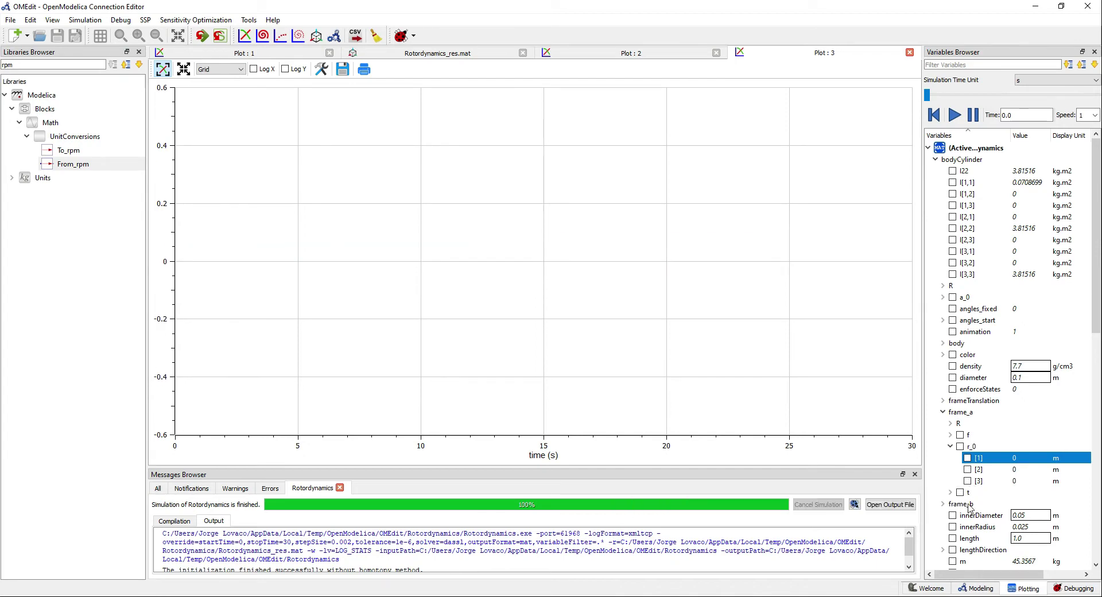
In the model diagram, delete the world-to-revolute connection and shift from_rpm, speed, revolute and bodyCylinder right to make room beside world.
click(977, 589)
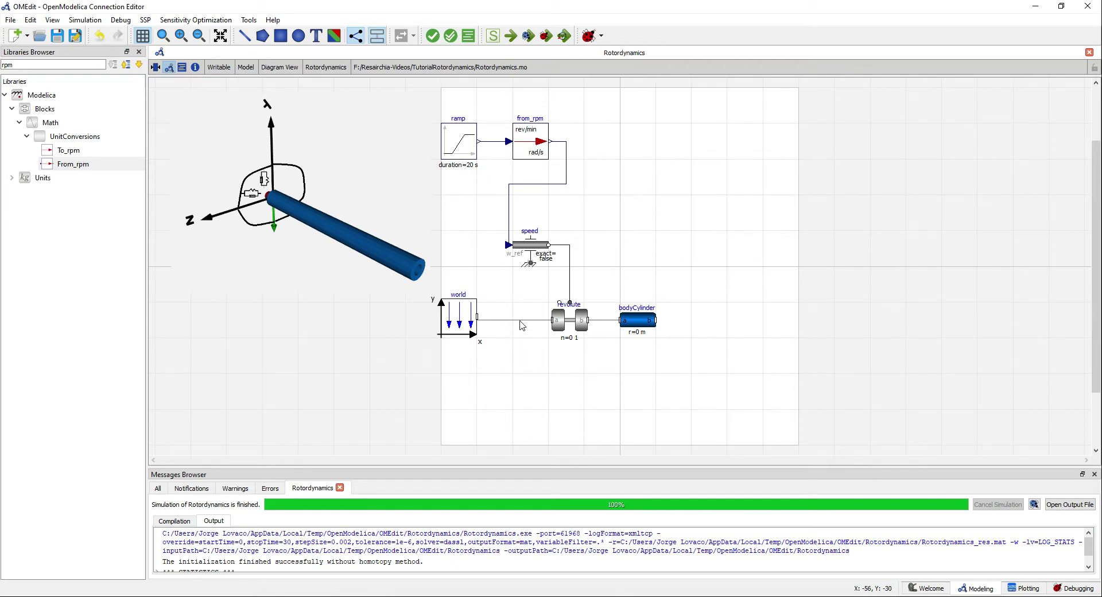
key(Delete)
drag(709, 351, 631, 139)
click(535, 249)
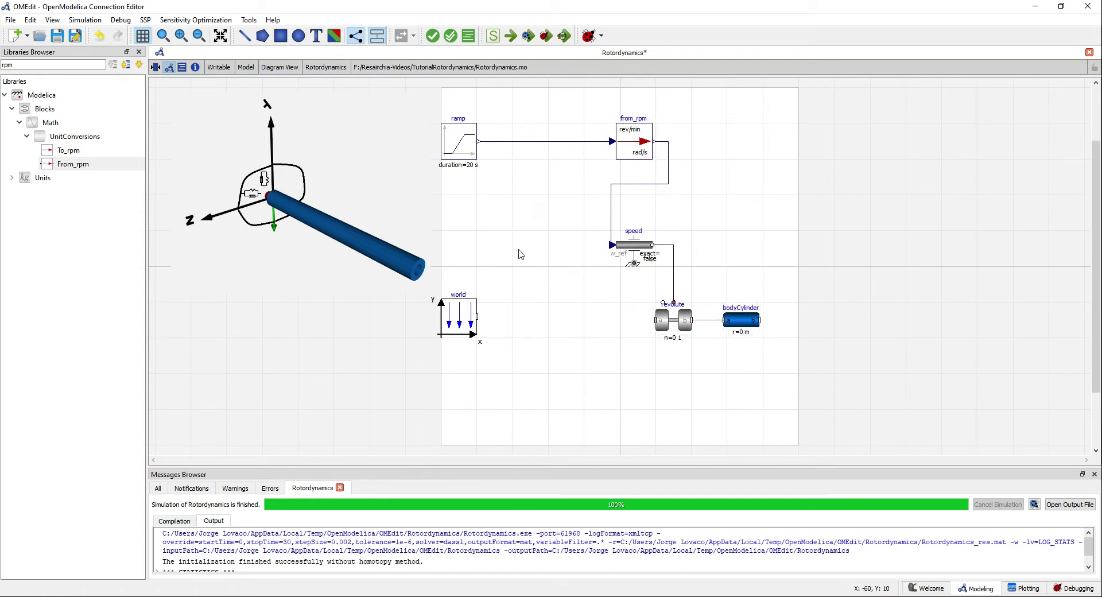
Find the Prismatic joint in Mechanics.MultiBody.Joints and add two between world and revolute, keeping the names prismatic and prismatic1.
drag(16, 65, 1, 65)
key(BackSpace)
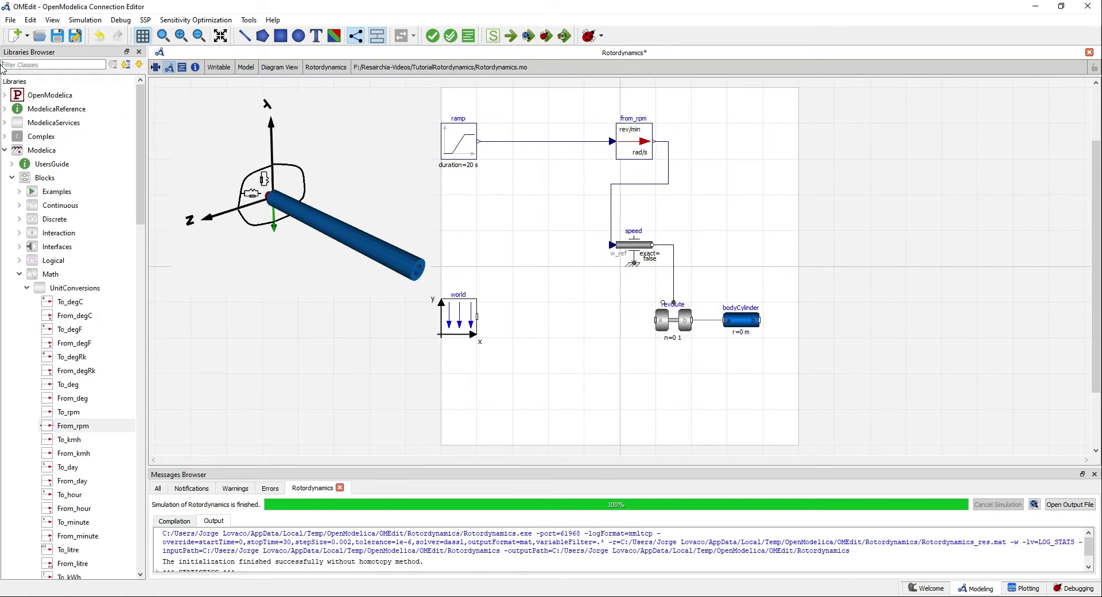
click(12, 179)
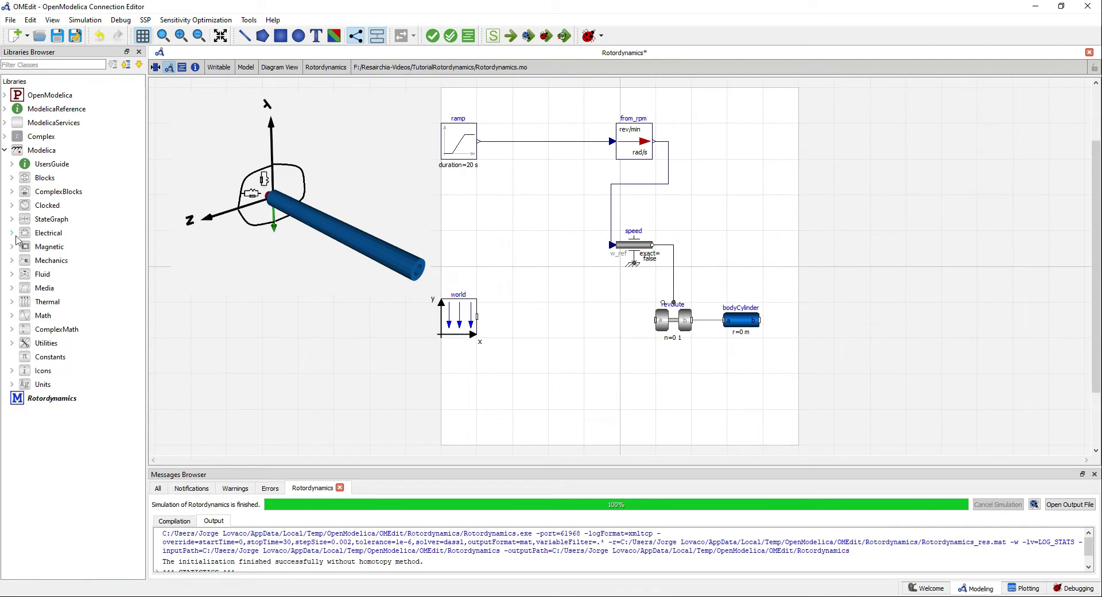
click(12, 261)
click(19, 274)
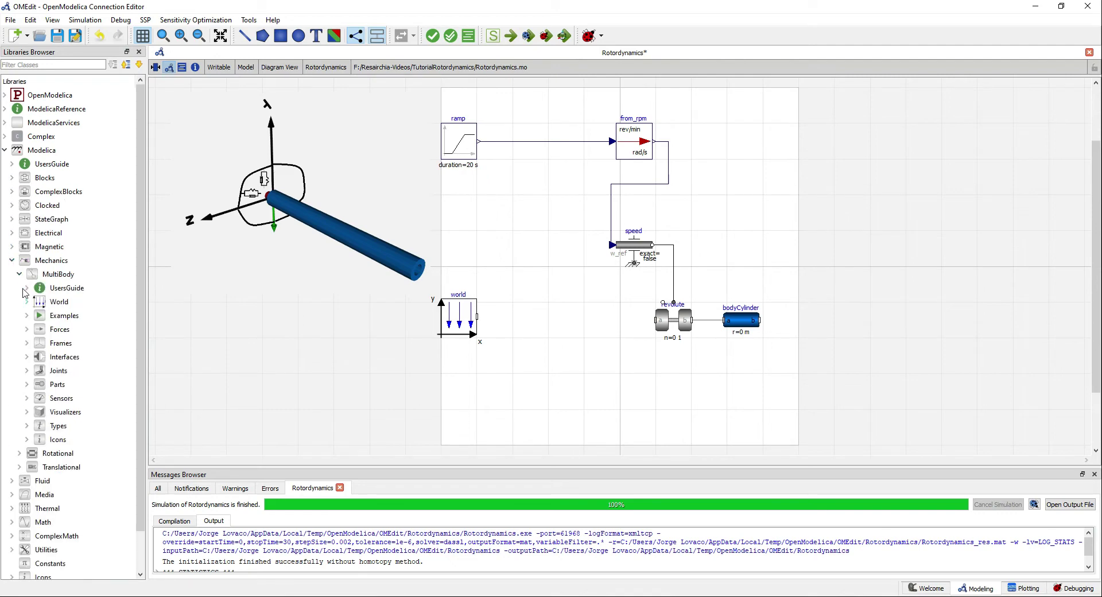
click(27, 371)
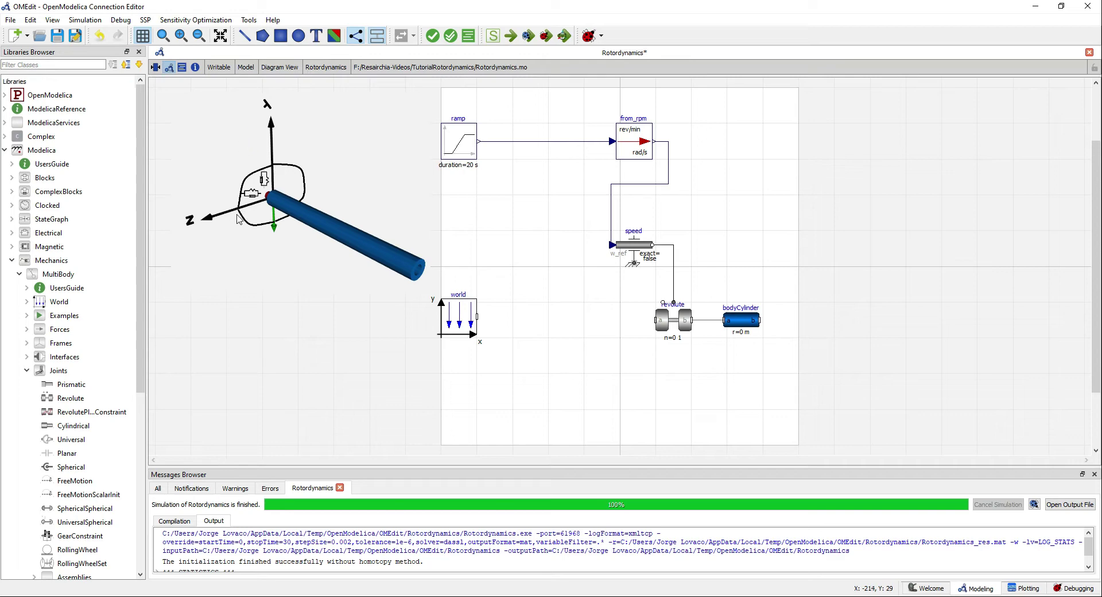
drag(78, 385, 529, 320)
key(Return)
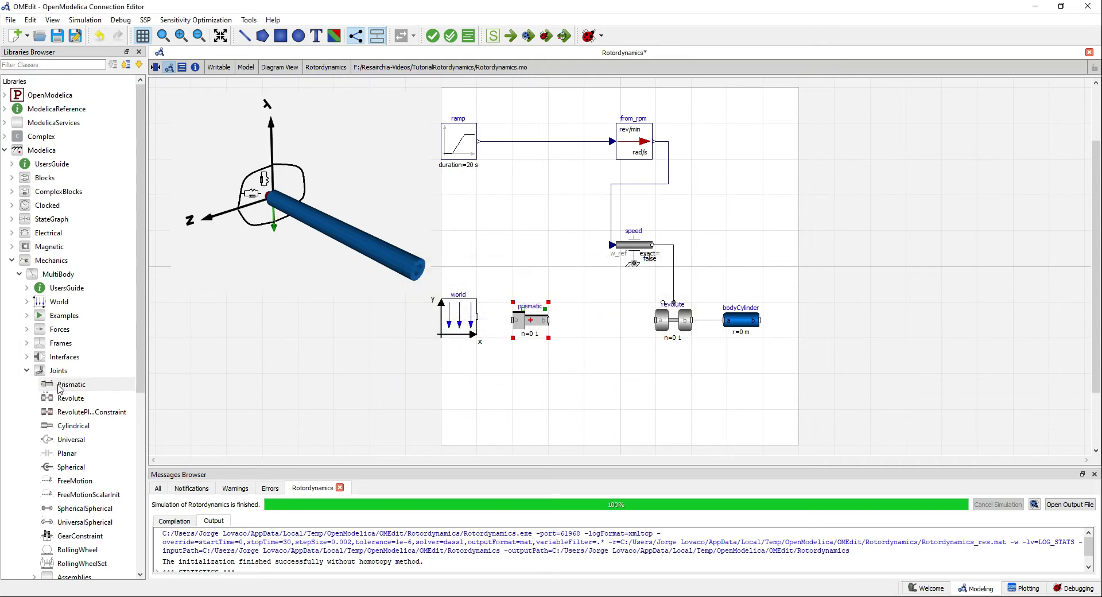
drag(59, 389, 600, 321)
key(Return)
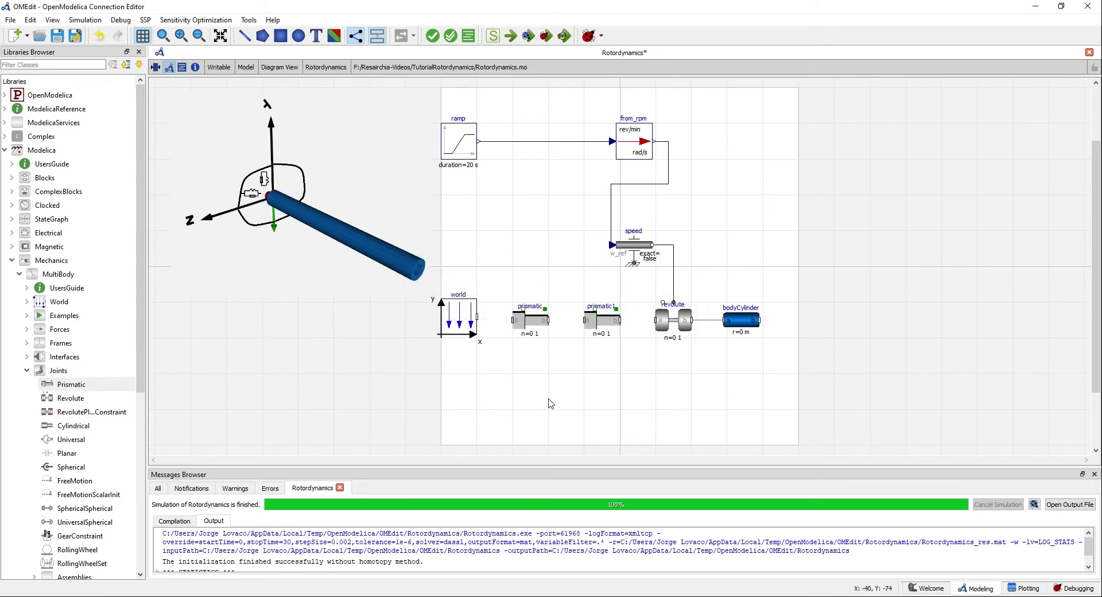
For prismatic, enable useAxisFlange, set n to {0,1,0} and fix s.start at -0.00446 m.
double_click(527, 325)
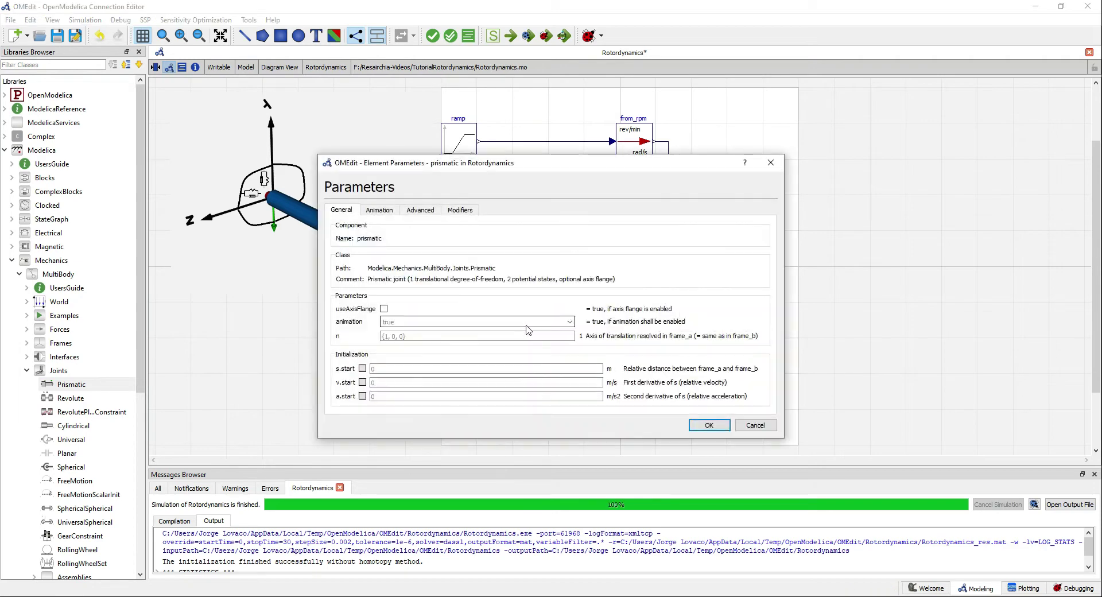
click(416, 337)
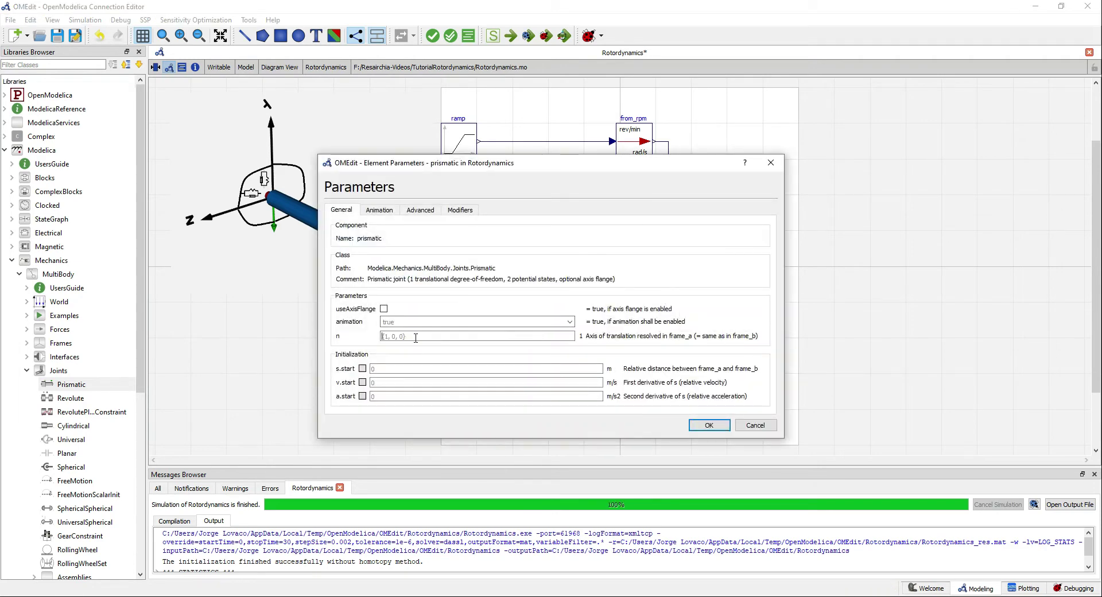
text({0,1,0)
click(364, 369)
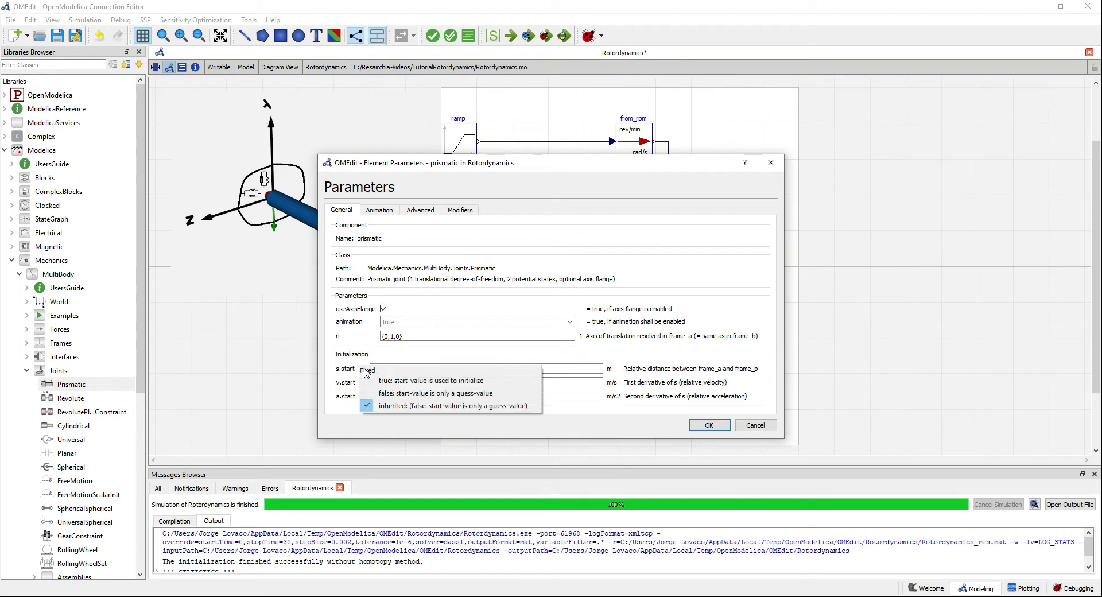
click(401, 374)
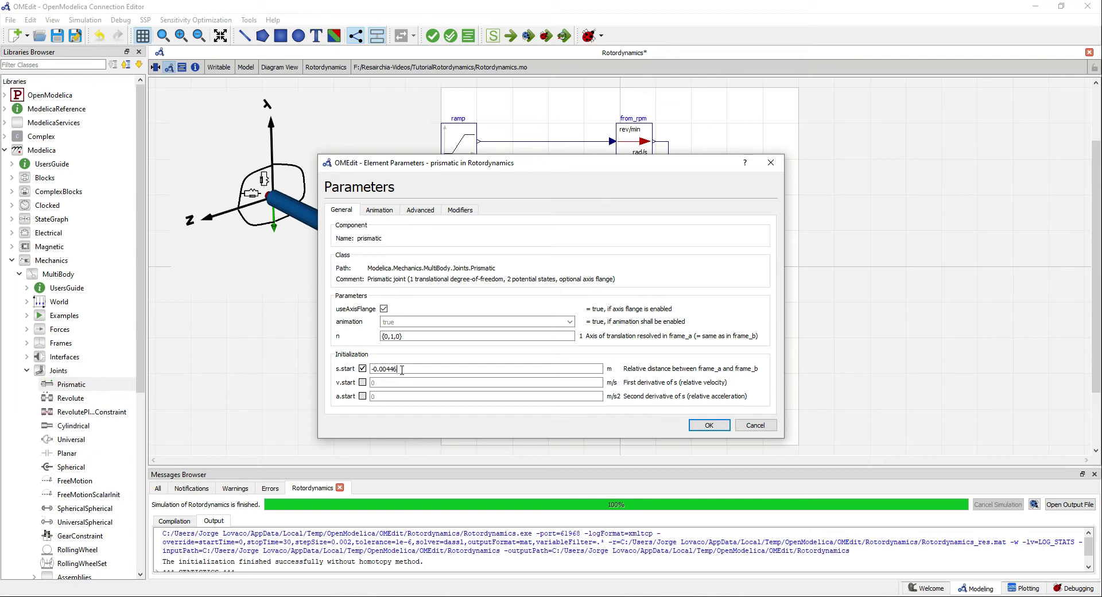
click(709, 427)
For prismatic1, enable useAxisFlange and set the translation axis n to the z direction.
double_click(600, 331)
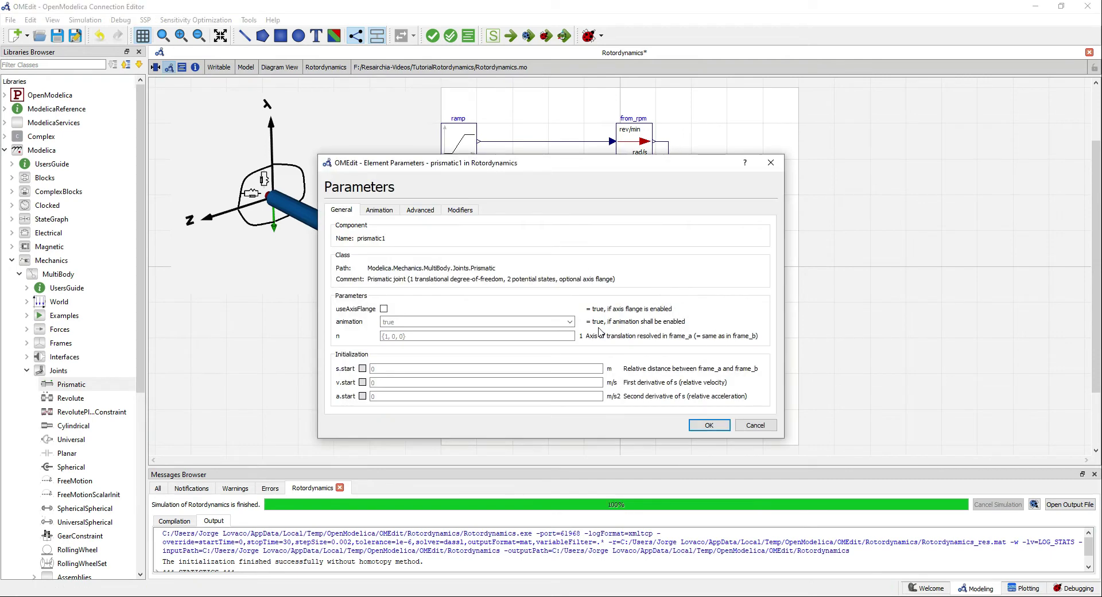
click(384, 308)
click(410, 337)
text({})
text(0,0,)
key(Delete)
click(703, 426)
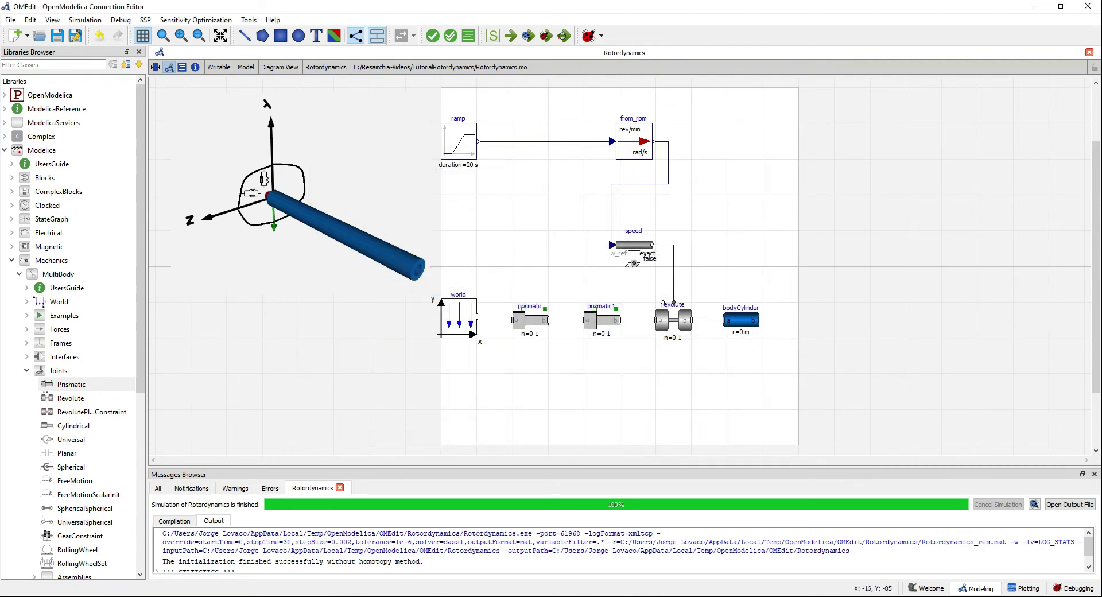
Add two SpringDamper components from Mechanics.Translational.Components above the prismatic joints, keeping their default names, and move the speed source up.
click(19, 276)
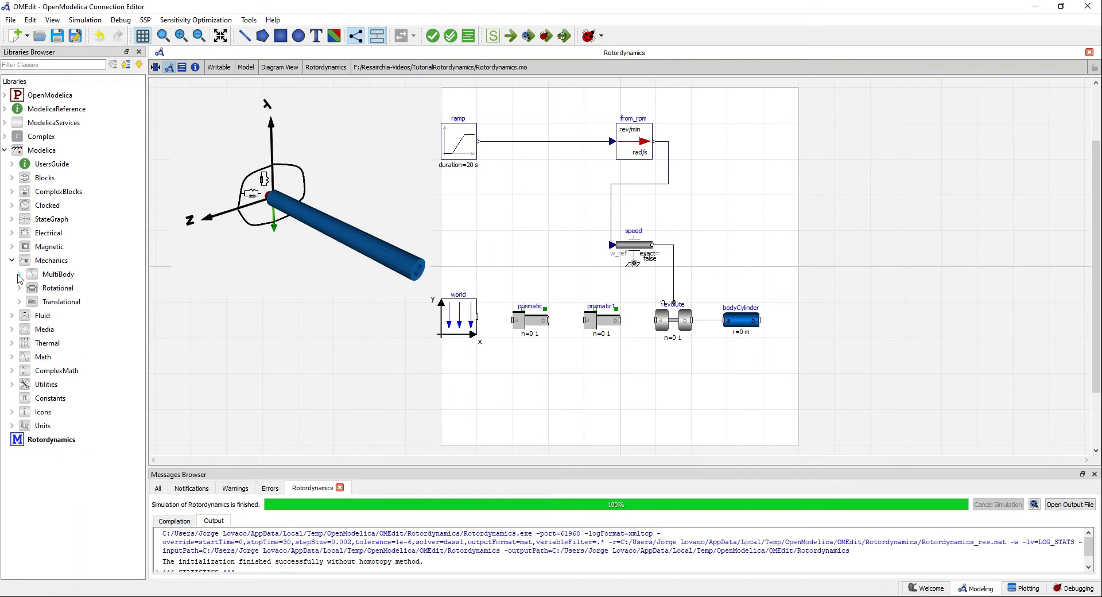
click(19, 302)
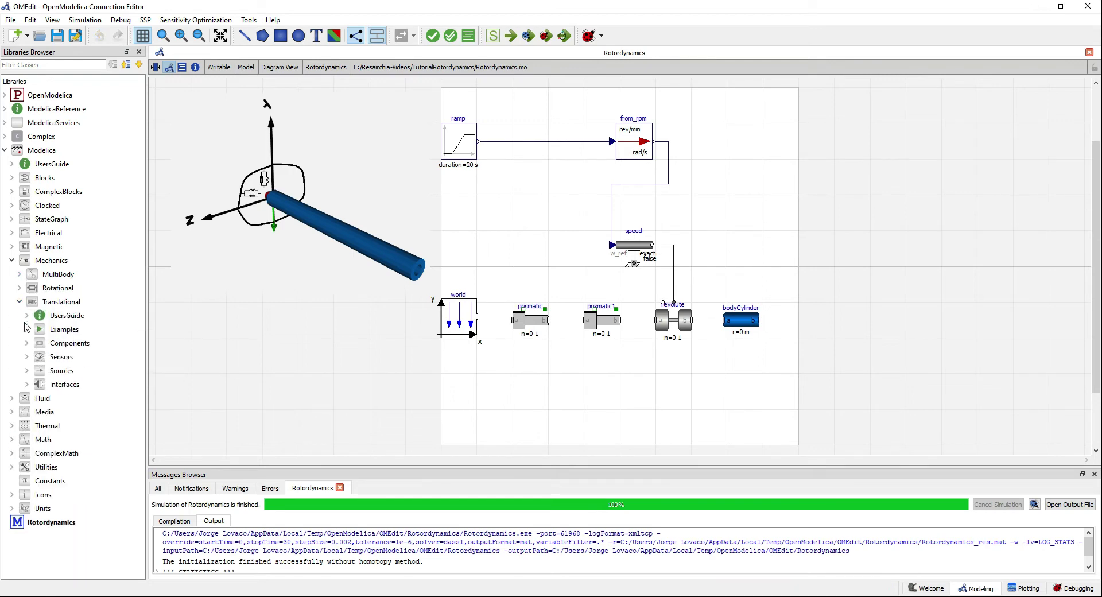
click(27, 343)
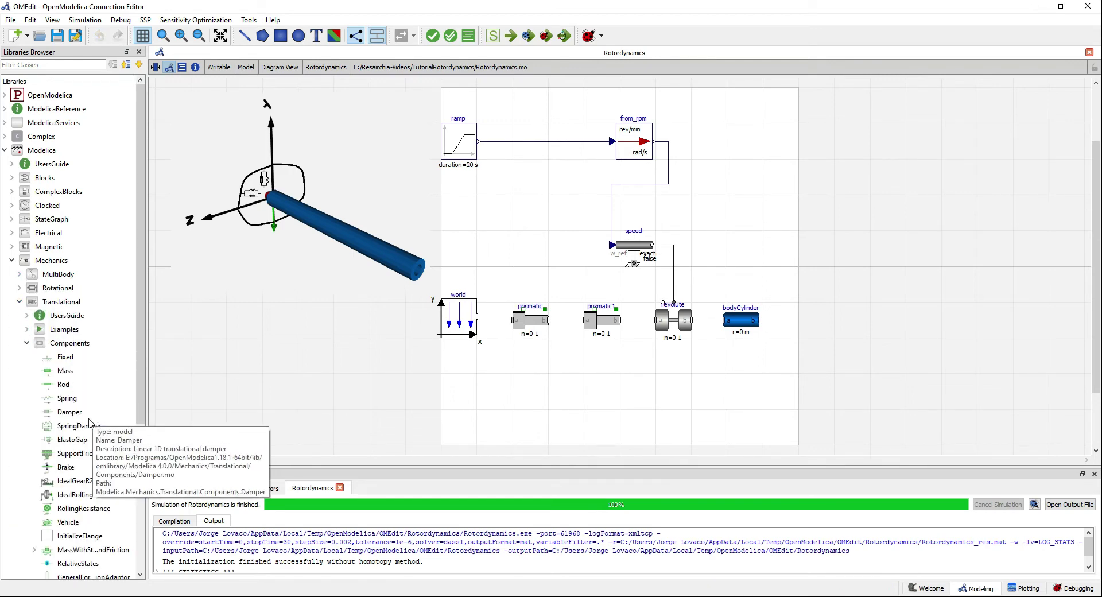
drag(80, 426, 534, 267)
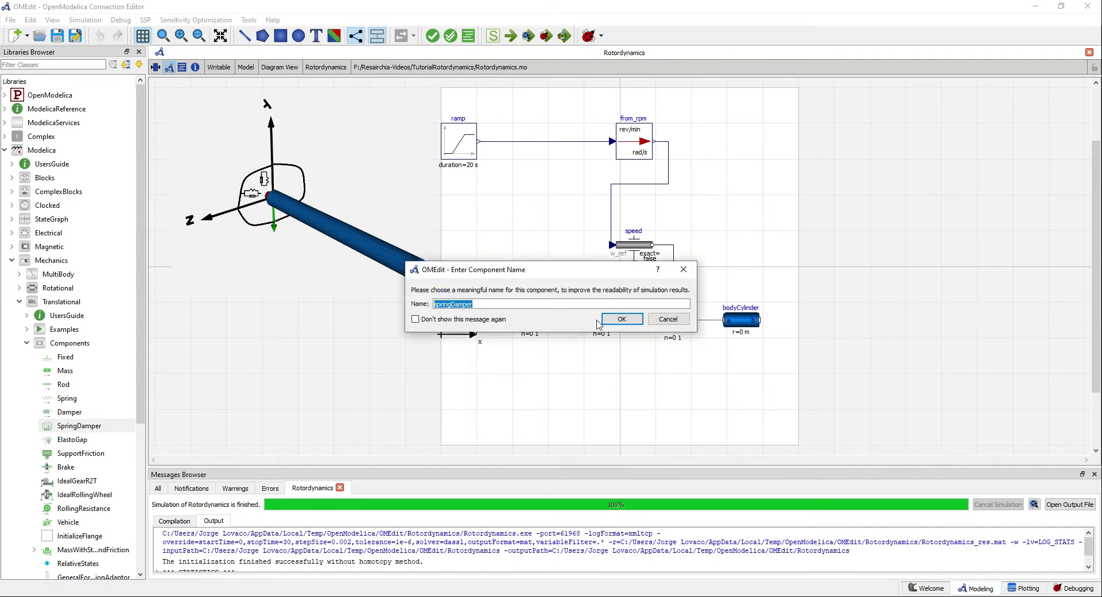
click(596, 320)
drag(67, 430, 618, 279)
click(622, 319)
drag(636, 245, 639, 207)
click(553, 217)
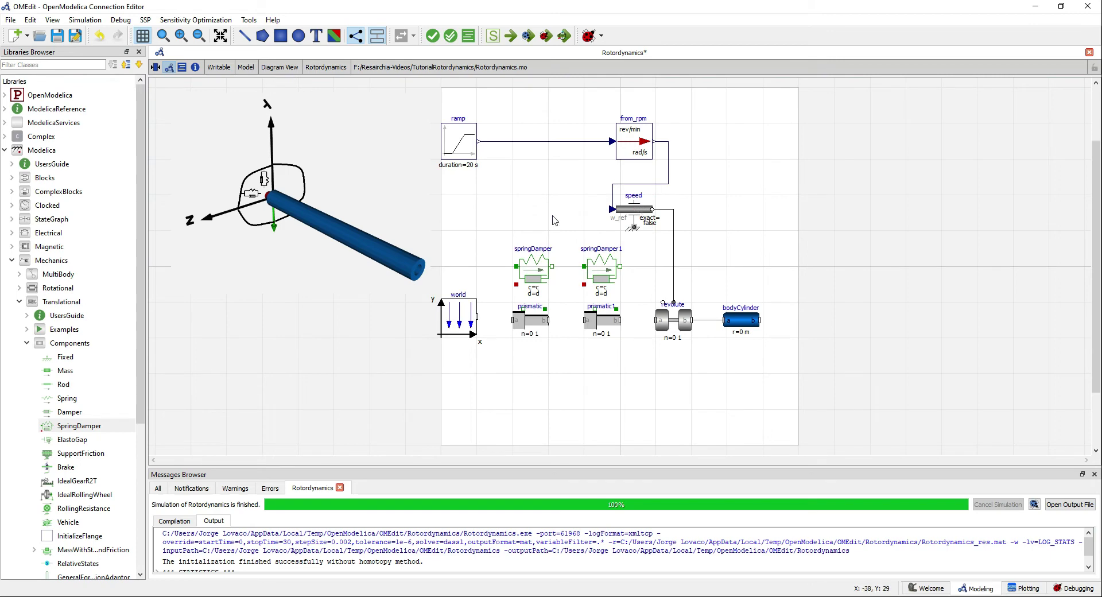
Connect both flanges of springDamper to the support and axis of prismatic, and those of springDamper1 to prismatic1.
click(523, 310)
click(516, 266)
click(545, 309)
click(552, 266)
click(591, 310)
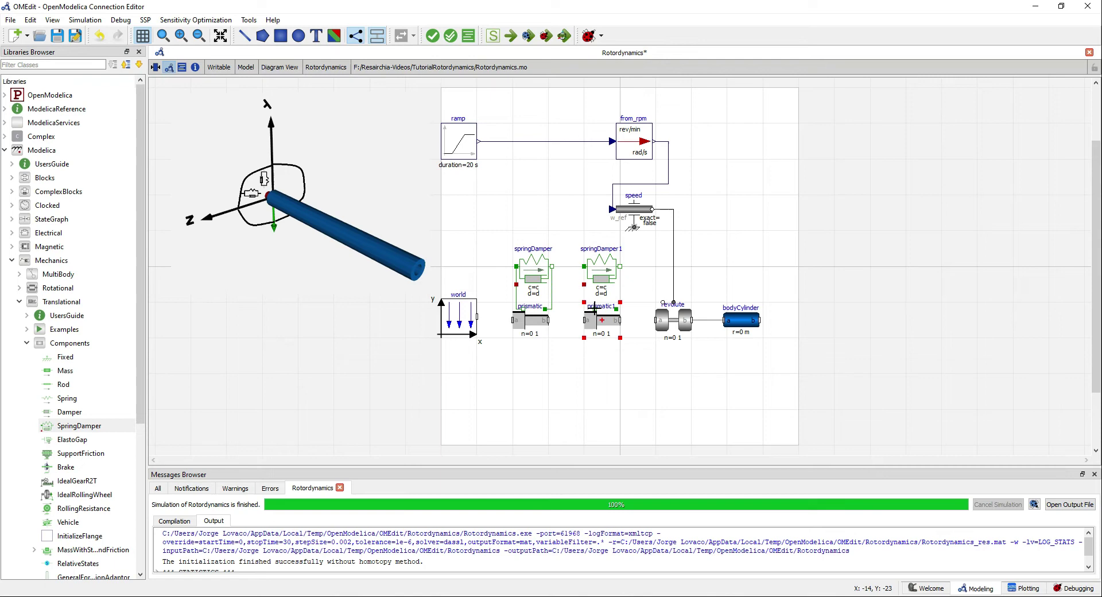
click(584, 266)
click(616, 310)
click(620, 266)
Connect world, prismatic, prismatic1 and revolute in series through their frame connectors.
click(620, 320)
click(655, 319)
click(549, 320)
click(585, 320)
click(478, 316)
click(513, 320)
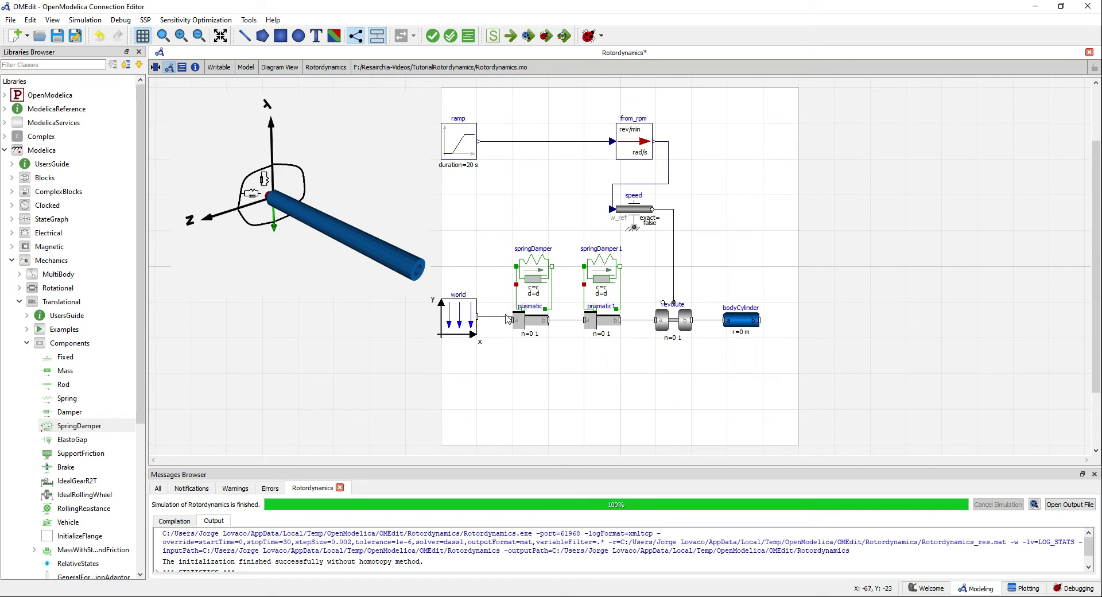
Set springDamper and springDamper1 to a spring constant c of 100000 N/m and a damping constant d of 100 N.s/m.
double_click(530, 281)
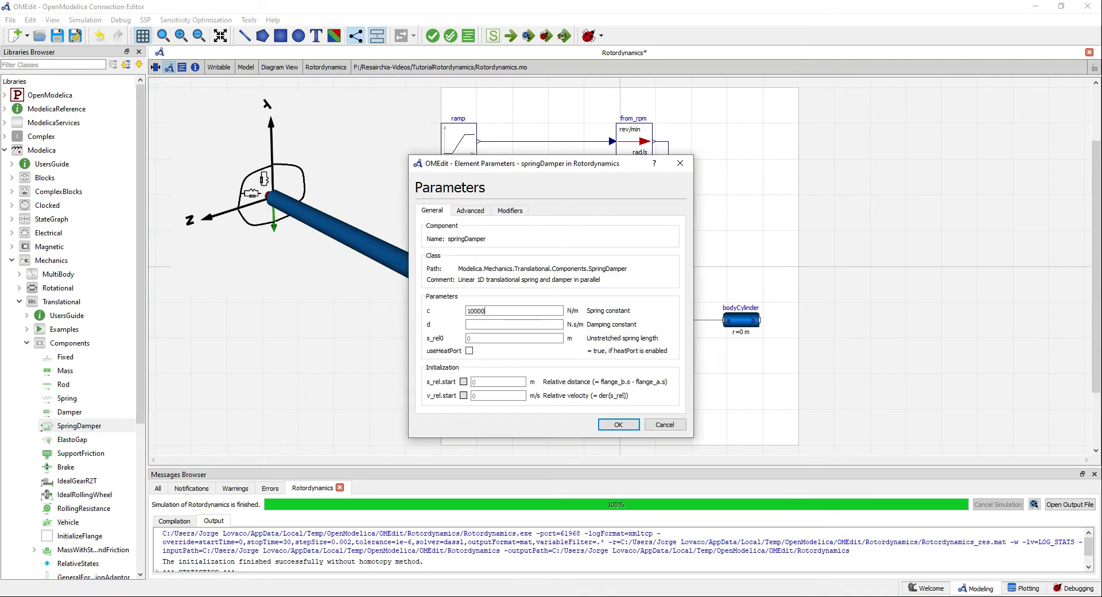
click(496, 325)
click(614, 425)
text(100000)
click(491, 324)
click(615, 426)
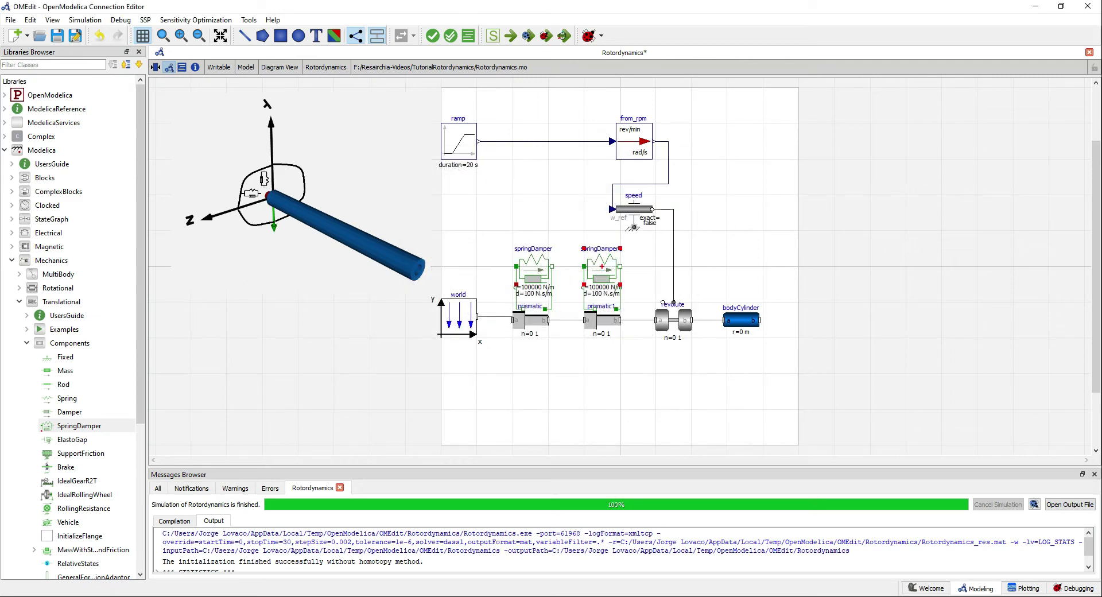
Simulate the model with animation and close all open plot and animation windows.
click(565, 36)
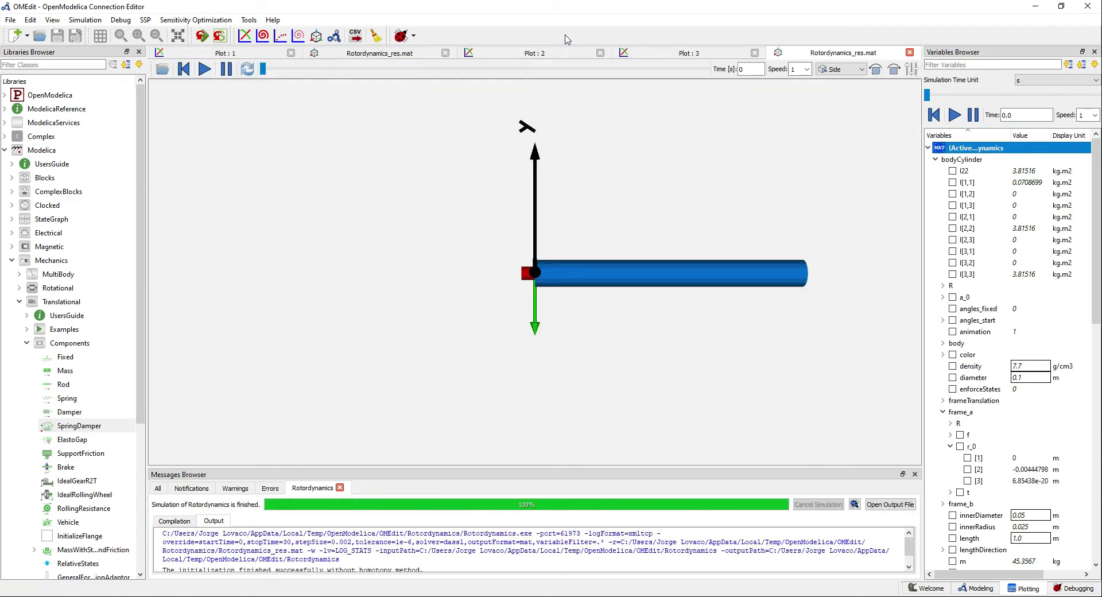
right_click(821, 53)
click(855, 72)
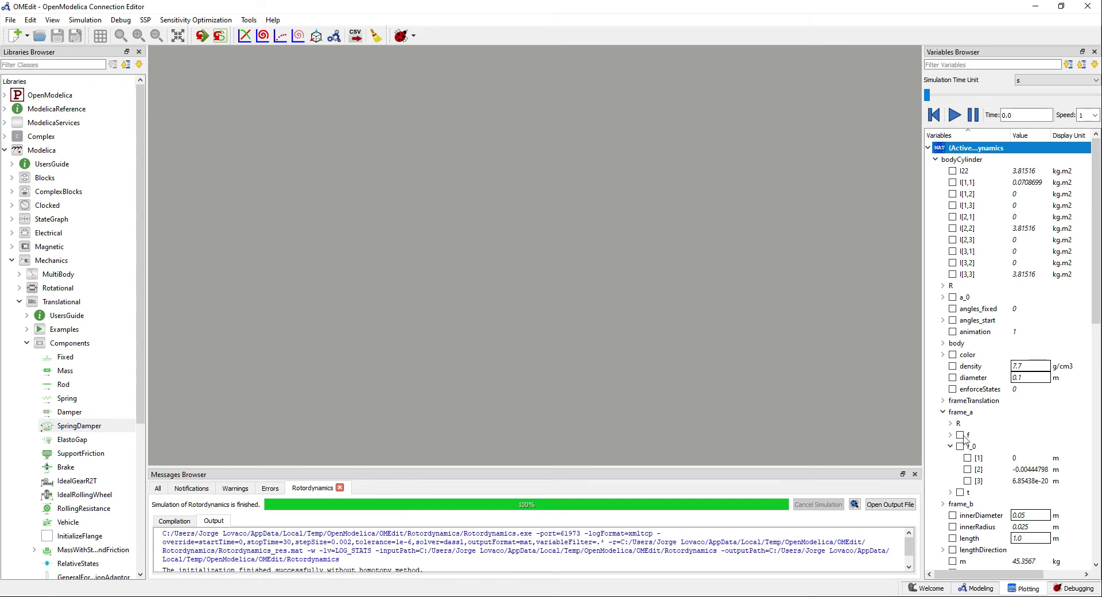
Plot the position components r_0[1], r_0[2] and r_0[3] of bodyCylinder.frame_a one at a time.
click(968, 458)
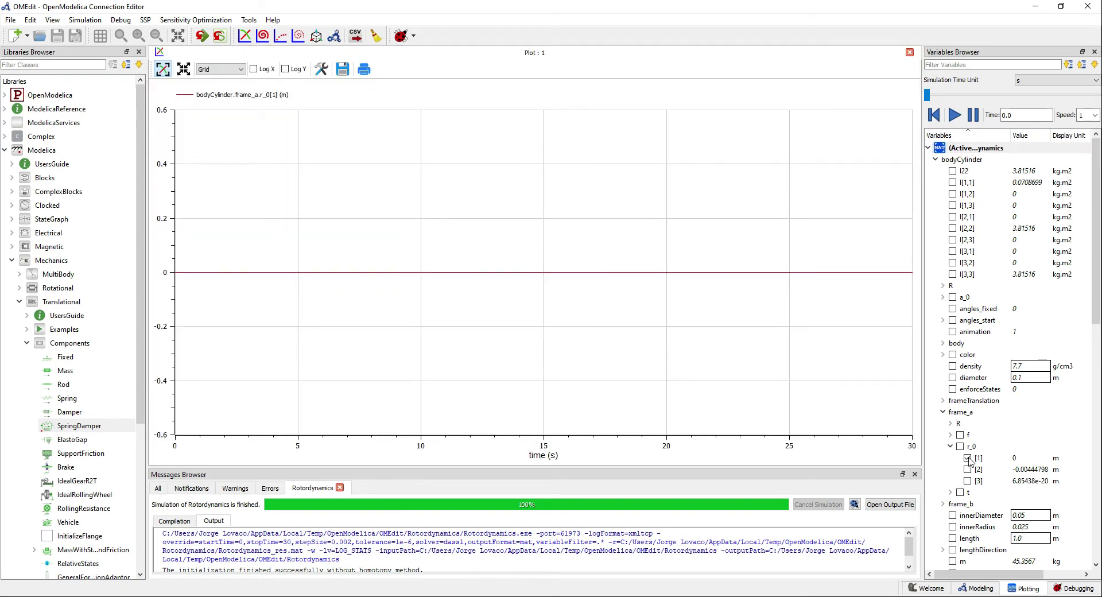
click(968, 458)
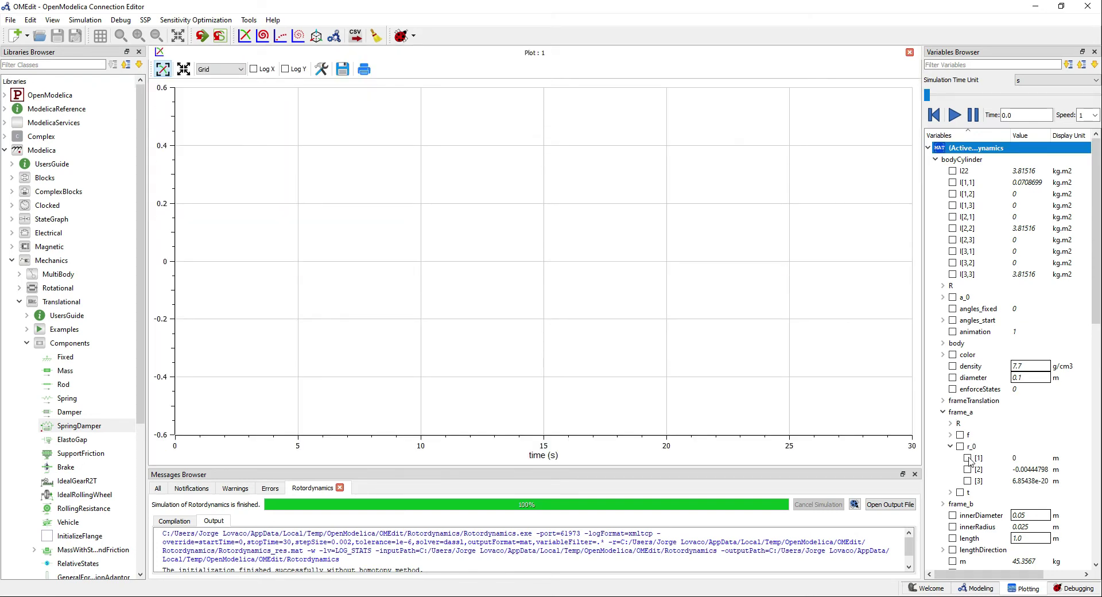
click(968, 470)
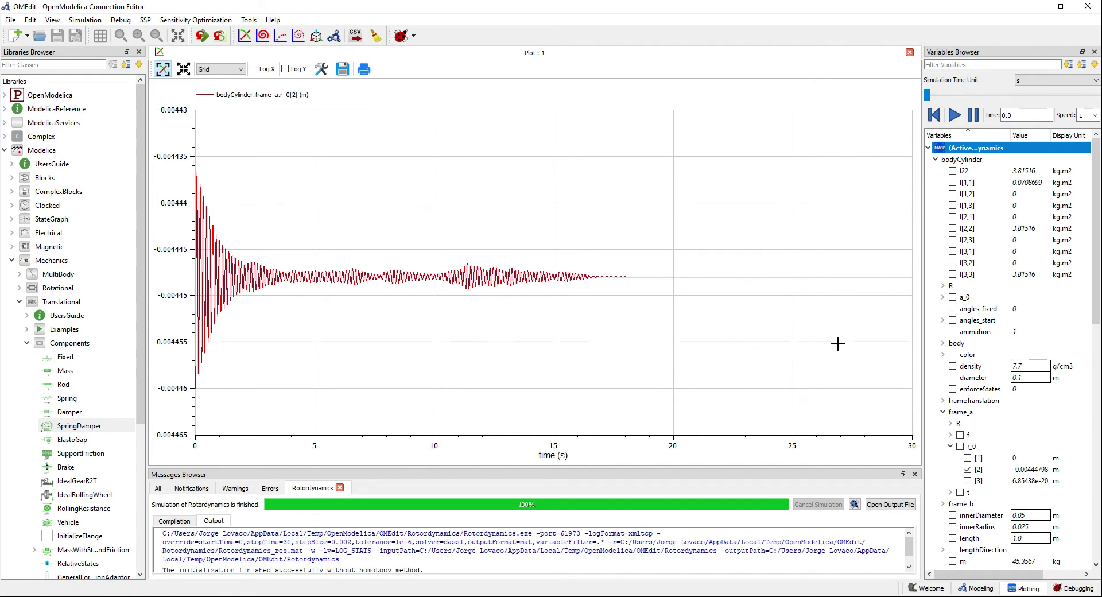
click(968, 470)
click(968, 481)
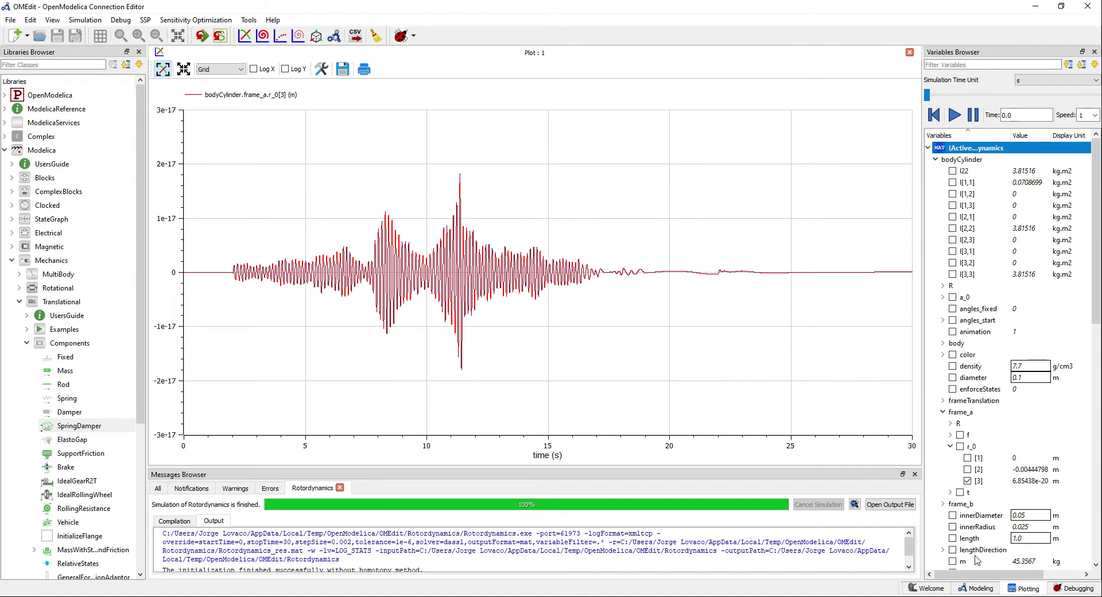
Add a FixedTranslation from Mechanics.MultiBody.Parts below bodyCylinder in the model diagram, keeping its default name, and connect its frame_a to bodyCylinder's frame_a.
click(978, 589)
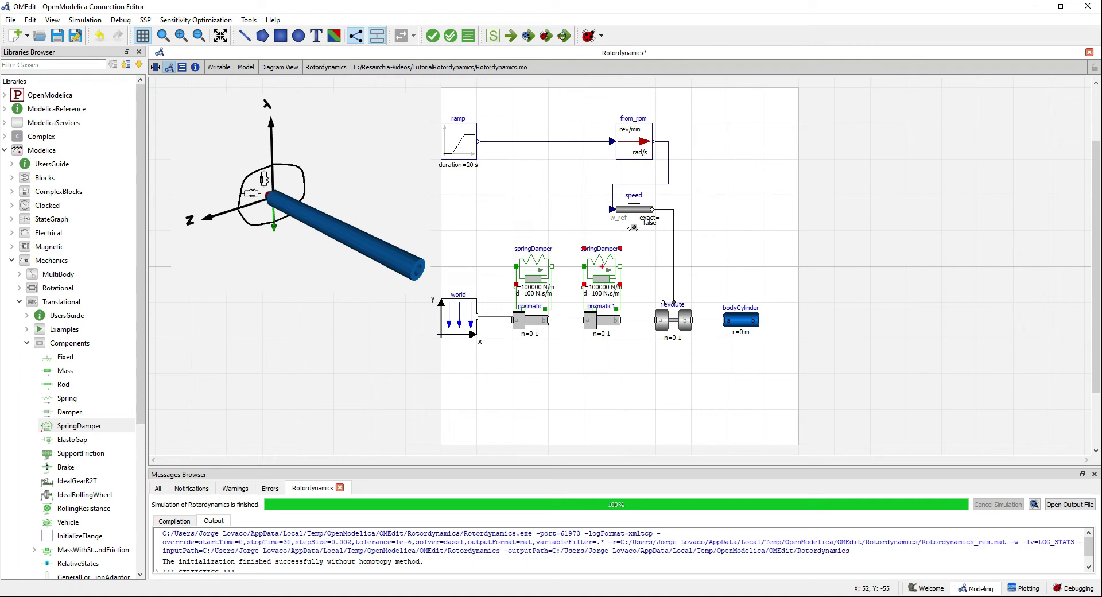
click(26, 343)
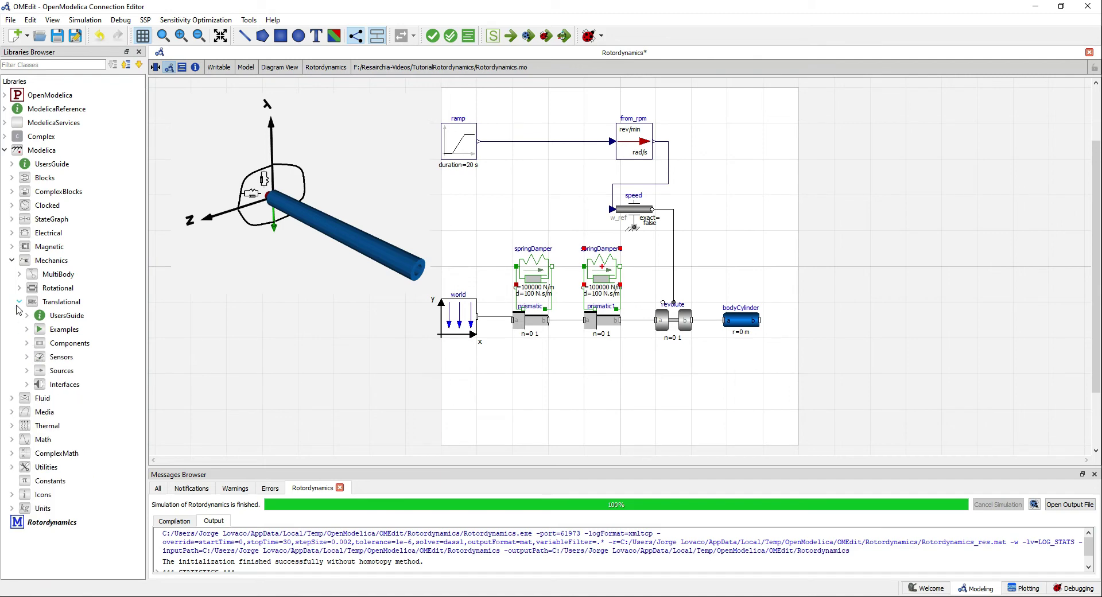
click(18, 301)
click(19, 275)
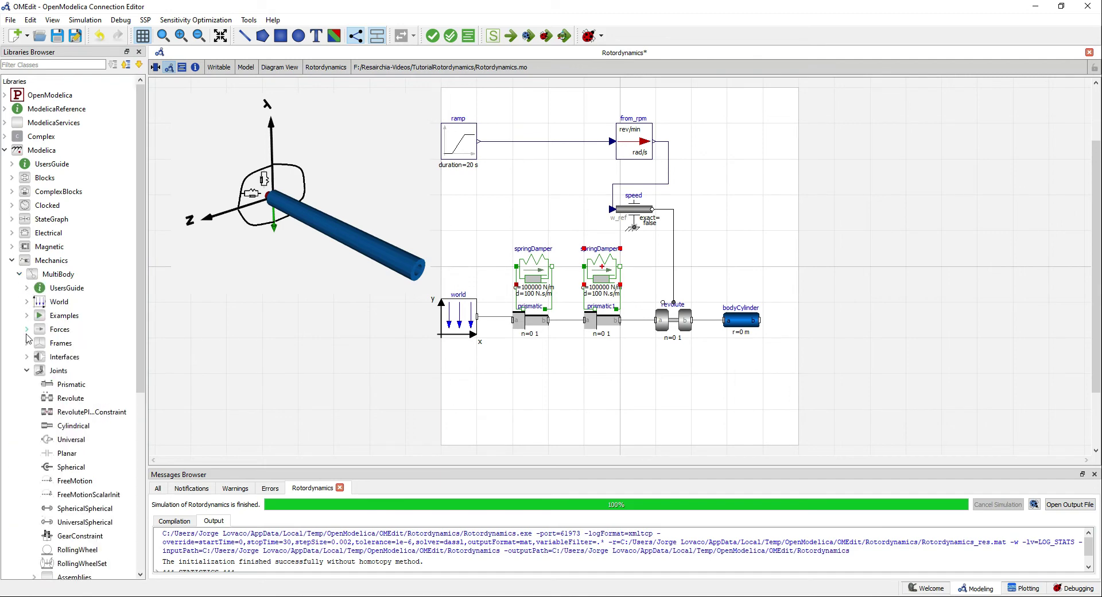
click(27, 370)
click(26, 344)
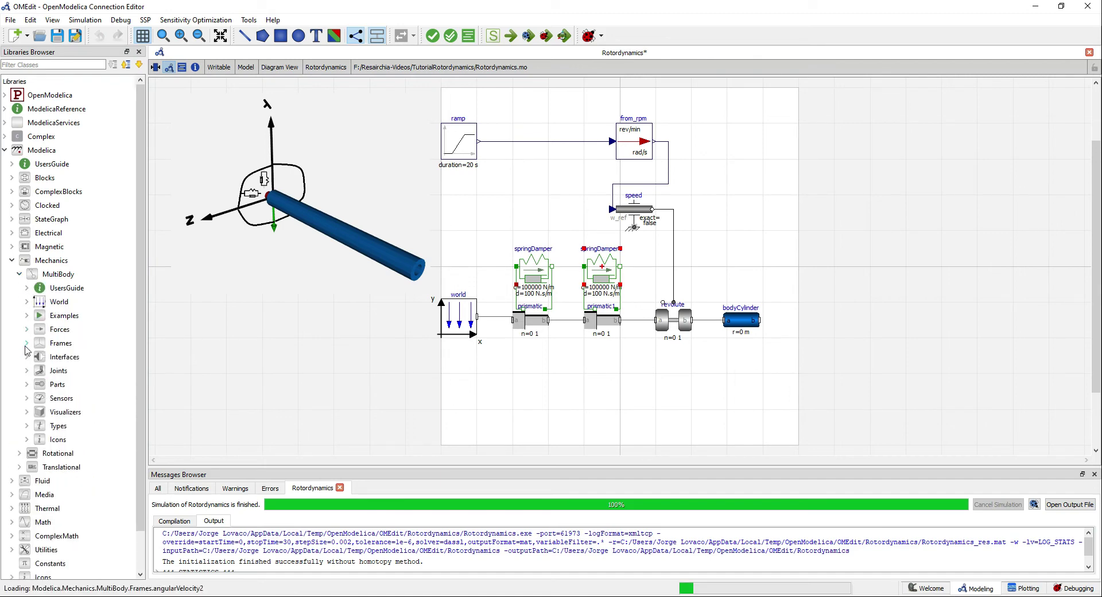
click(26, 343)
click(26, 357)
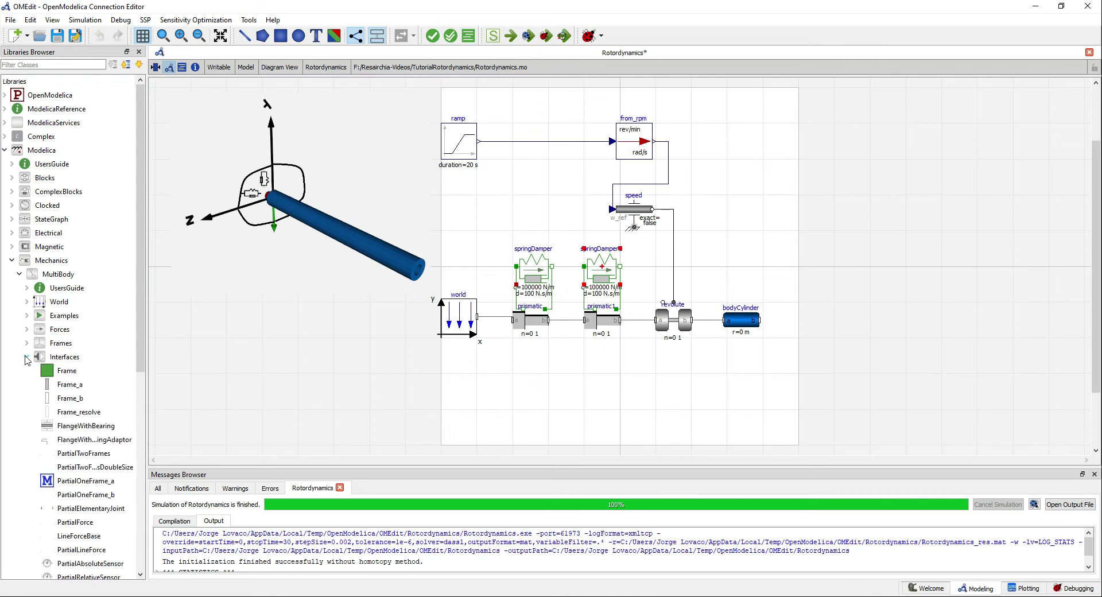
click(26, 356)
click(26, 384)
drag(66, 412, 744, 363)
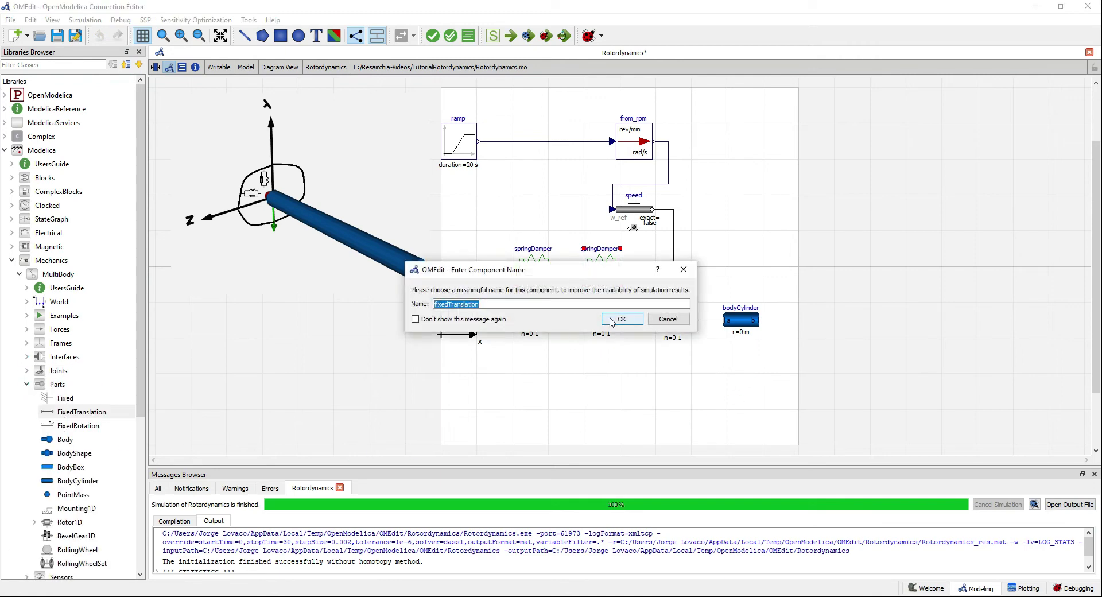
key(Return)
click(649, 445)
drag(723, 321, 728, 363)
Set the vector r of fixedTranslation to {0.5,0,0} m.
double_click(745, 364)
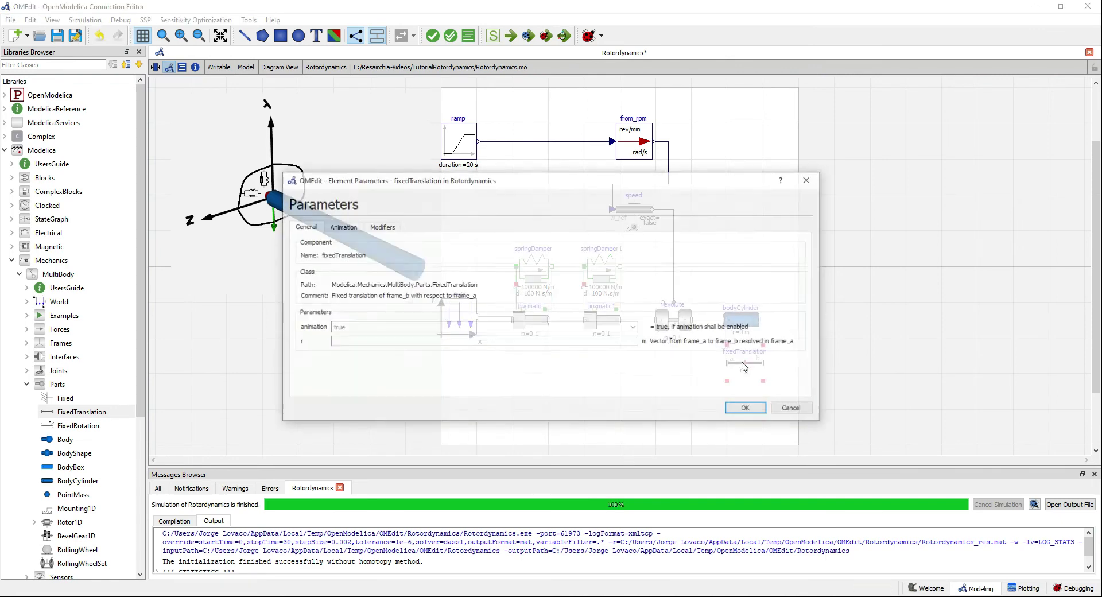
click(368, 341)
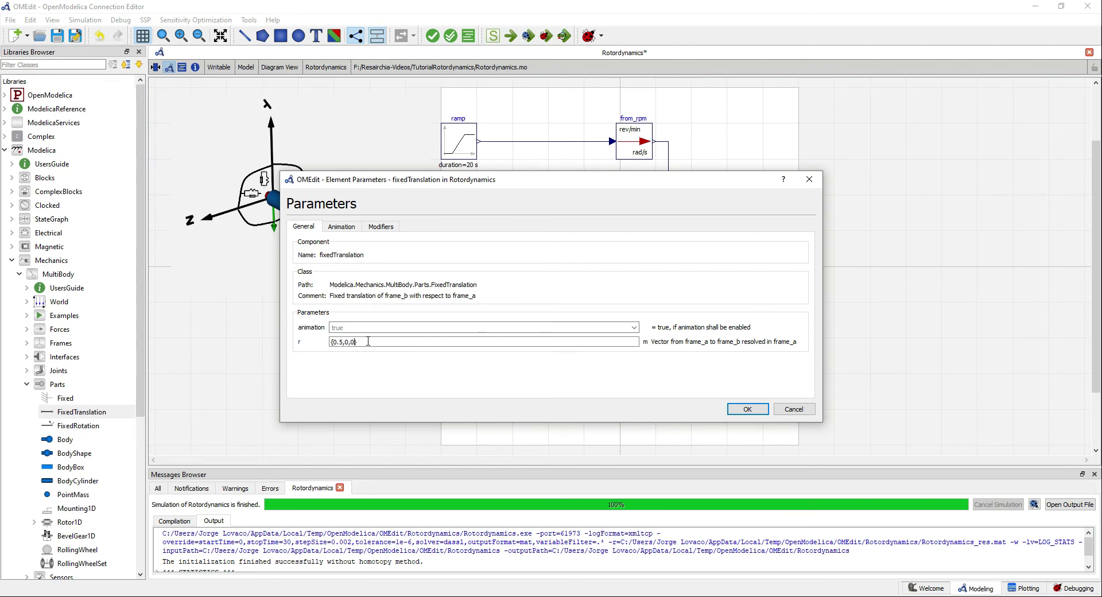
click(748, 409)
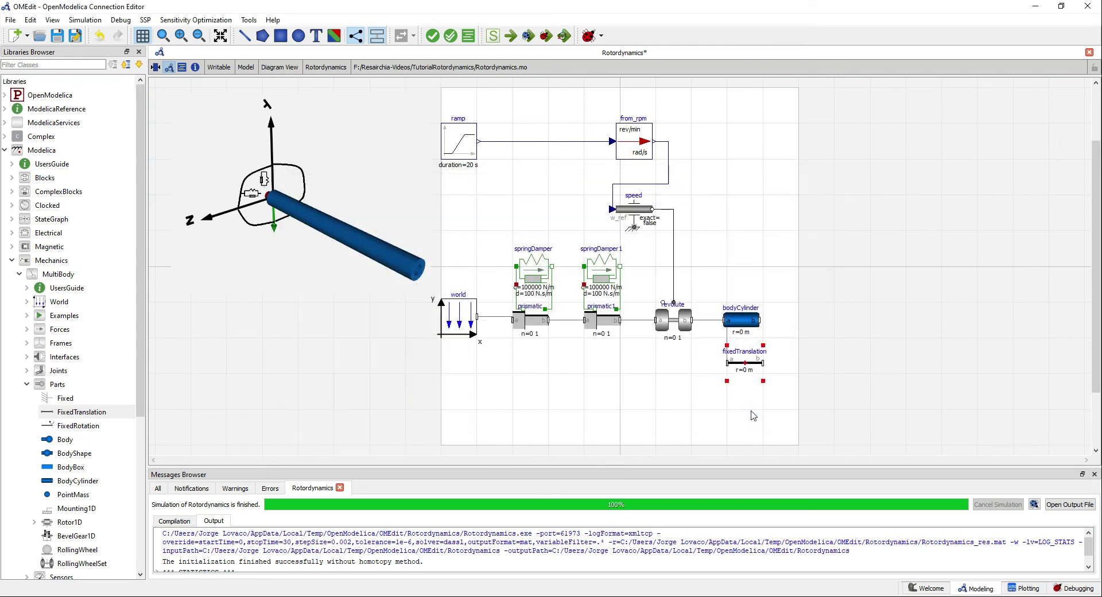
key(ctrl+s)
Add a second FixedTranslation connected to frame_b of fixedTranslation and give its vector r a 0.01 m offset perpendicular to the shaft axis.
drag(68, 412, 791, 363)
key(Return)
double_click(809, 365)
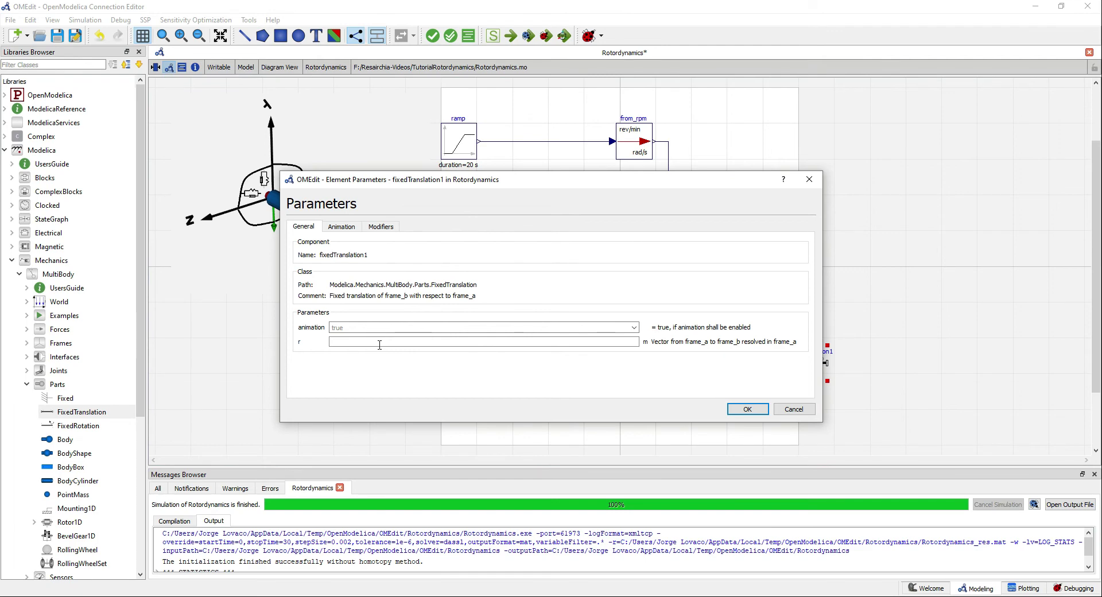
text({0,)
text(0,0.0)
text(1)
click(748, 409)
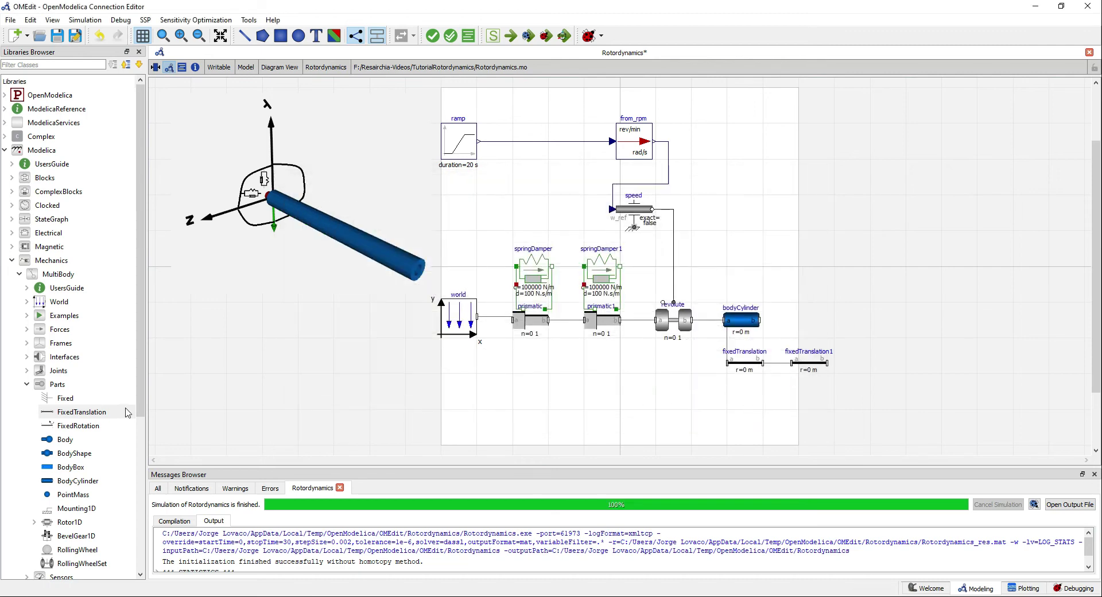
Add a Body from MultiBody.Parts, connect it to frame_b of fixedTranslation1 and set its mass m to 0.1 kg.
drag(69, 440, 885, 360)
click(825, 386)
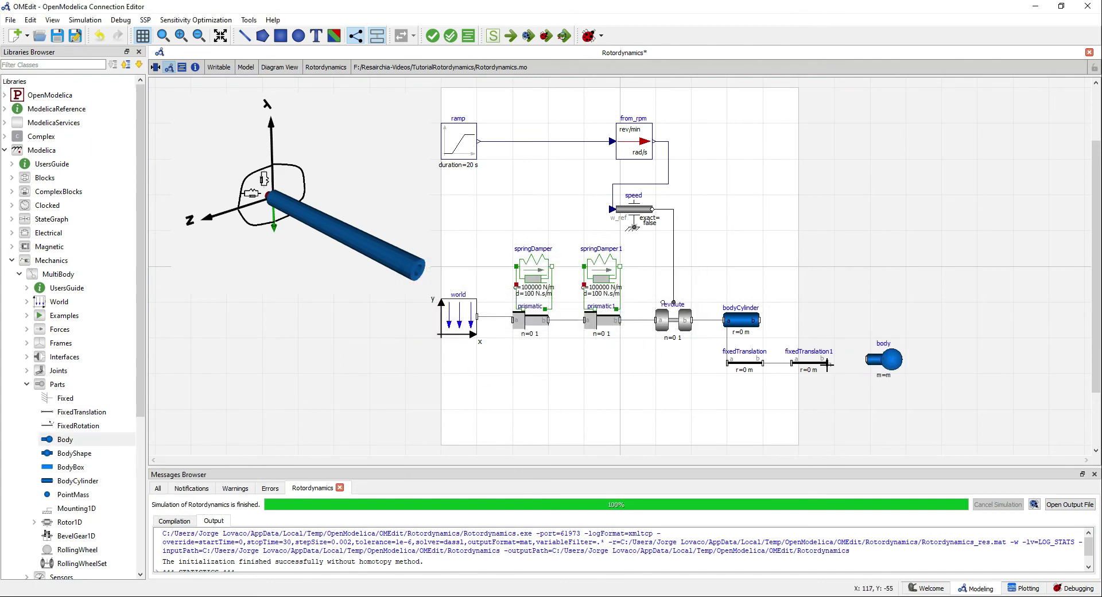
double_click(891, 367)
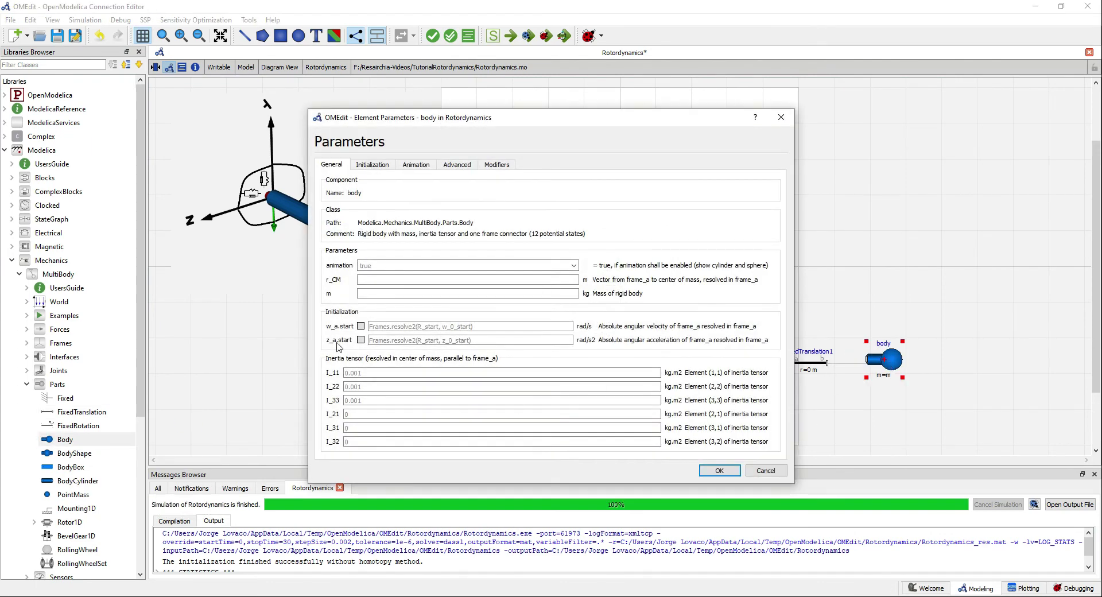
click(372, 294)
click(720, 471)
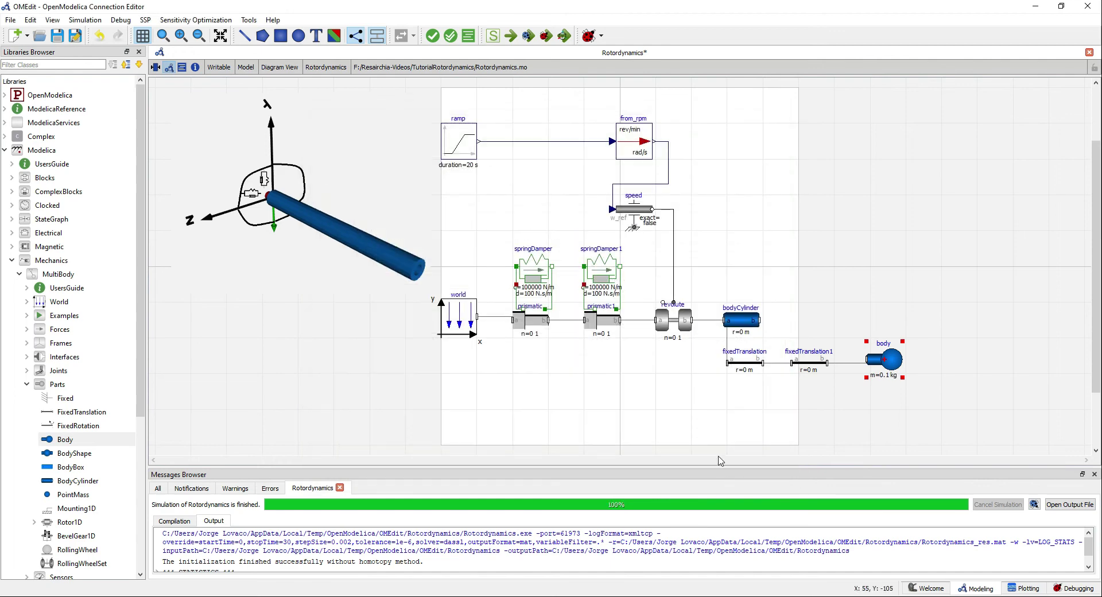
Simulate with animation, close the old plot and examine the unbalance mass on the shaft in 3D.
click(563, 36)
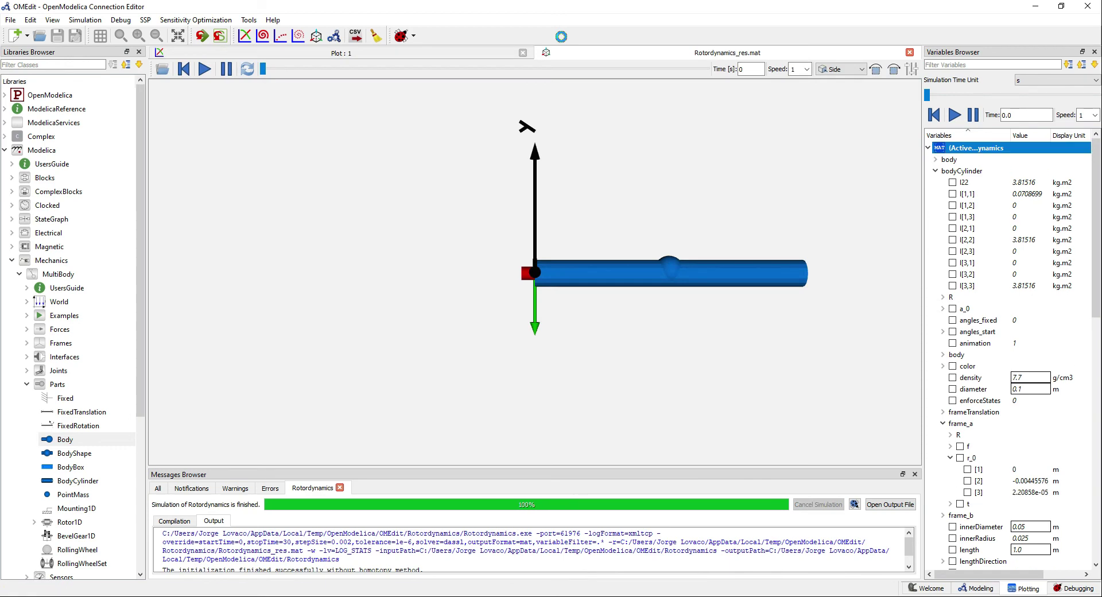
click(523, 52)
drag(707, 154, 251, 222)
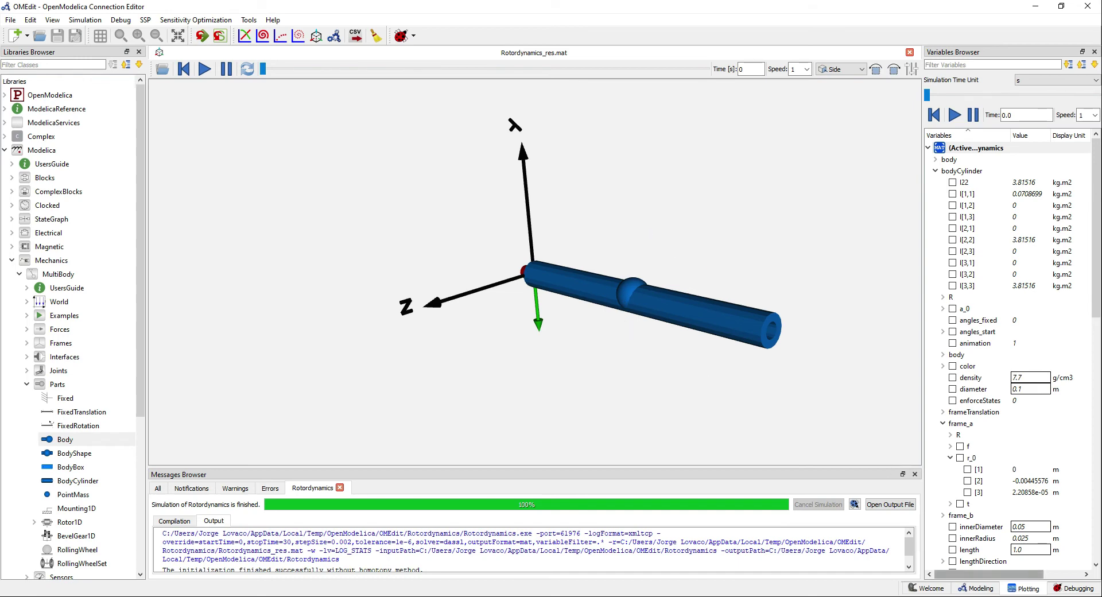
Set the animation parameter of the body component to false in the model diagram.
click(976, 588)
double_click(891, 360)
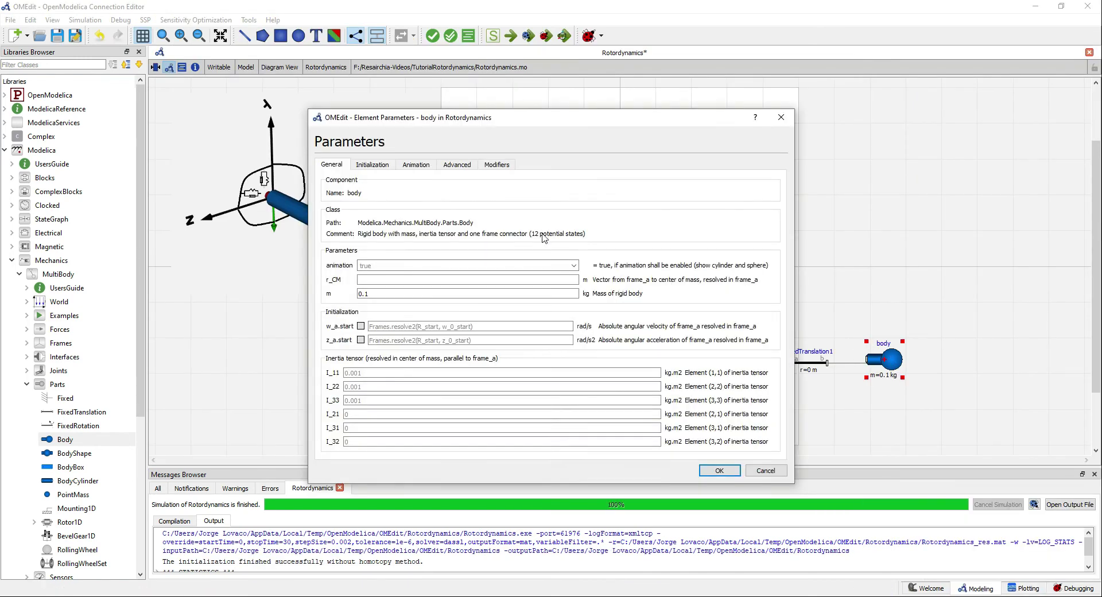
click(574, 266)
click(402, 290)
click(724, 473)
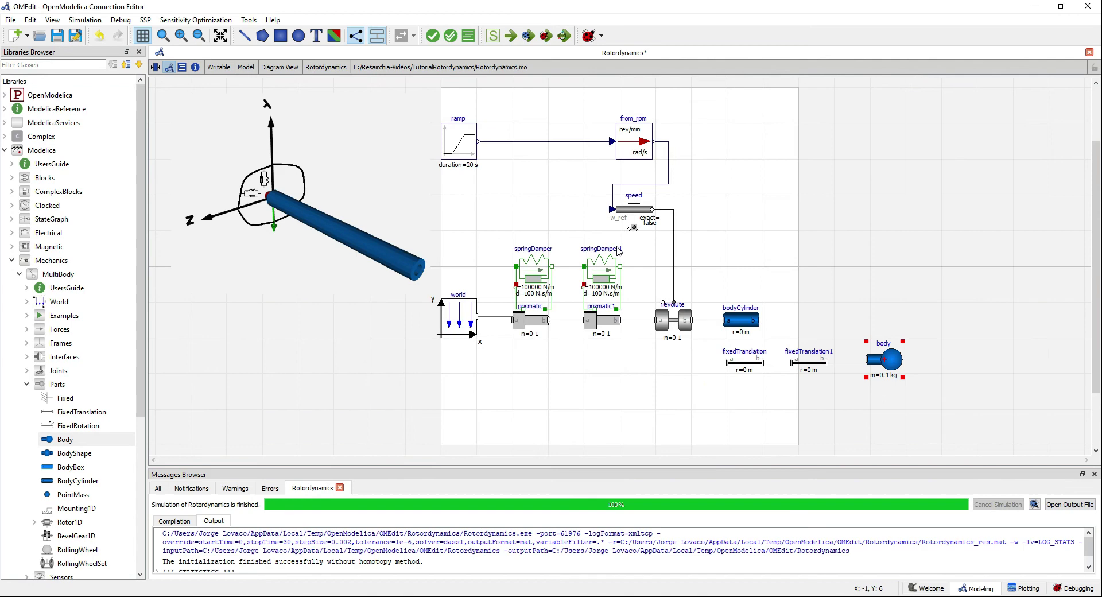
Simulate the model with animation again, play the shaft animation in an oblique 3D view and pause it.
click(565, 36)
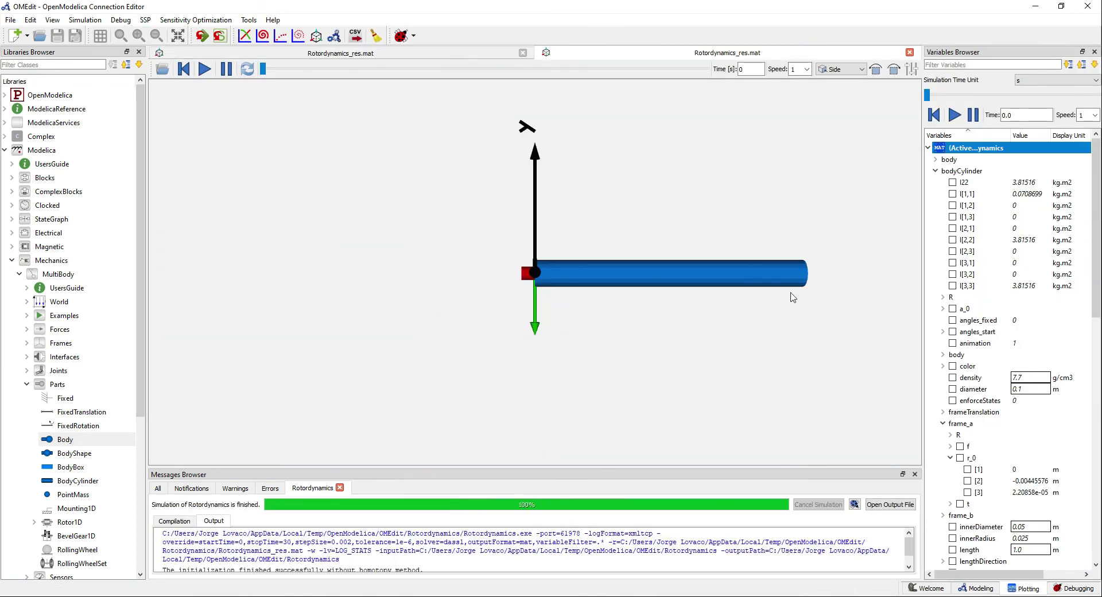
drag(792, 298, 404, 262)
scroll(403, 262, up, 7)
drag(563, 204, 384, 167)
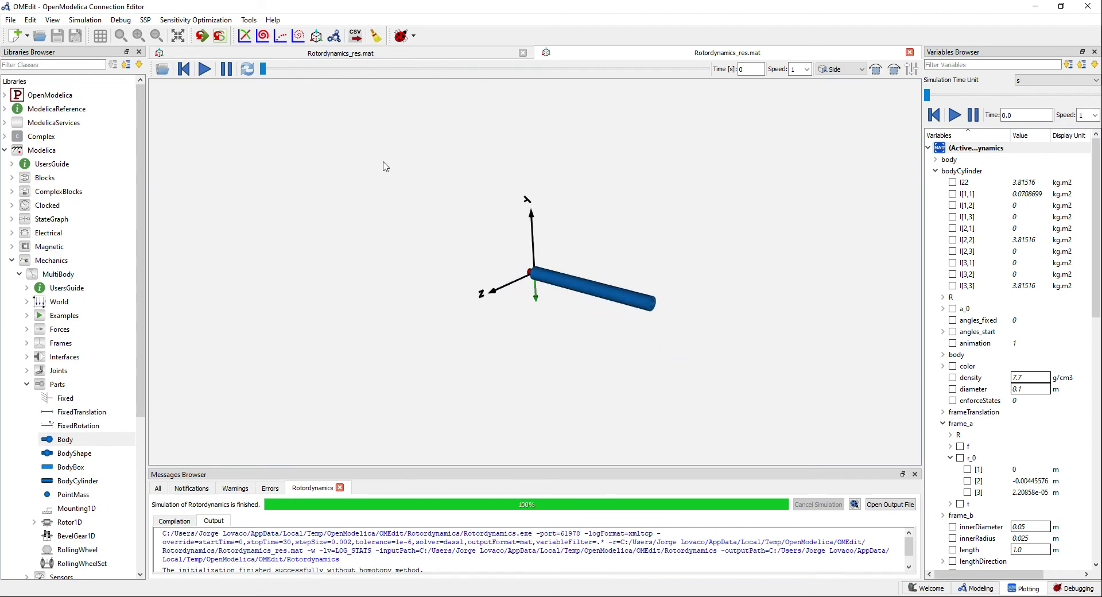
drag(734, 346, 714, 354)
click(204, 69)
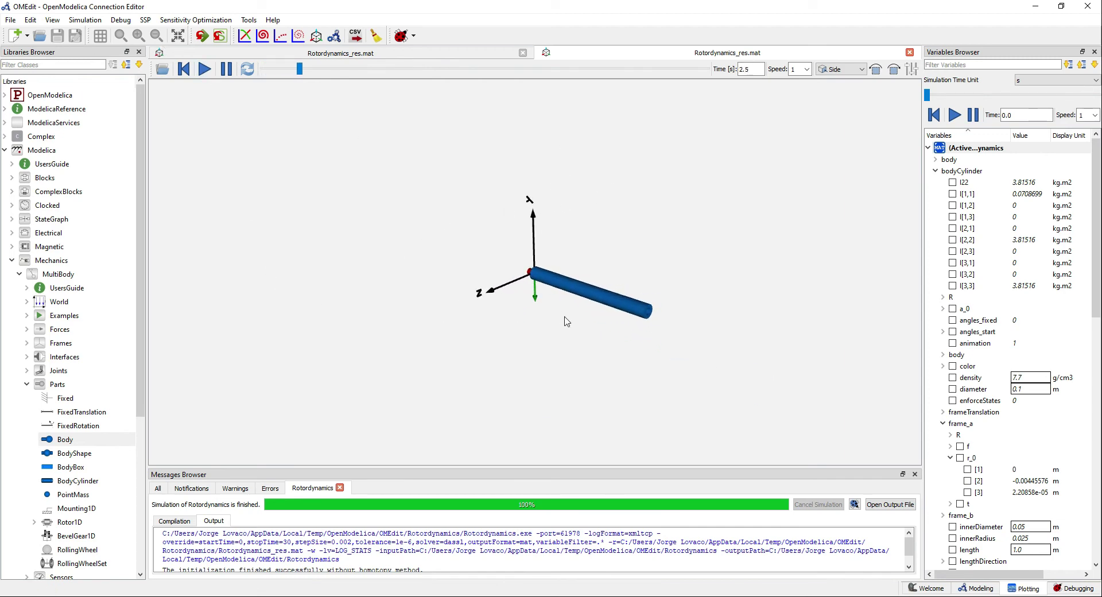
scroll(653, 351, down, 4)
scroll(652, 352, down, 2)
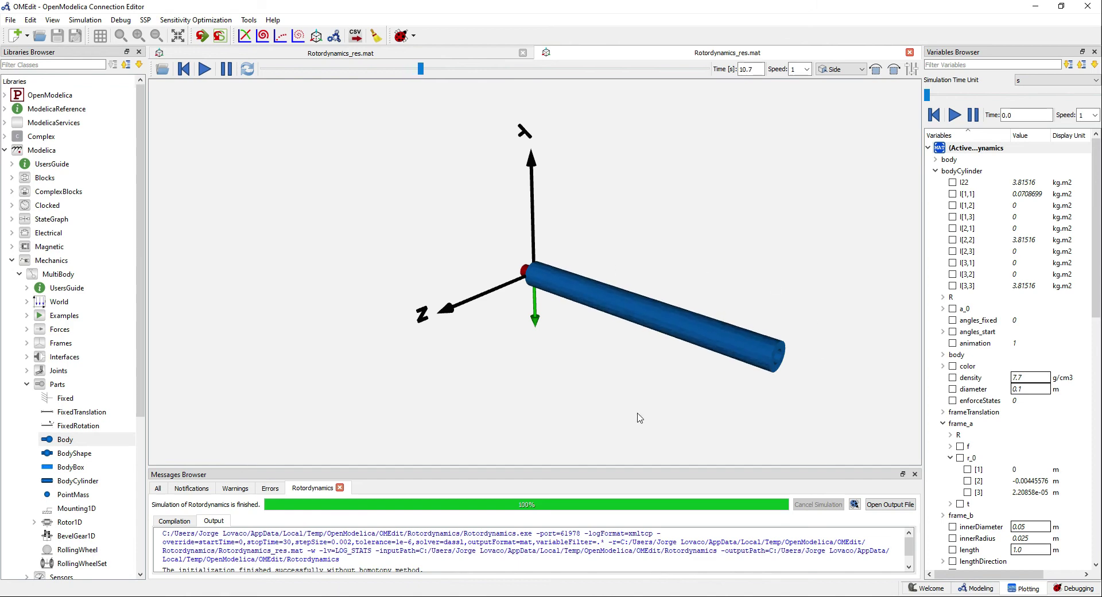
click(225, 74)
Plot r_0[2] and r_0[3] of bodyCylinder.frame_a together over the simulation time.
click(968, 481)
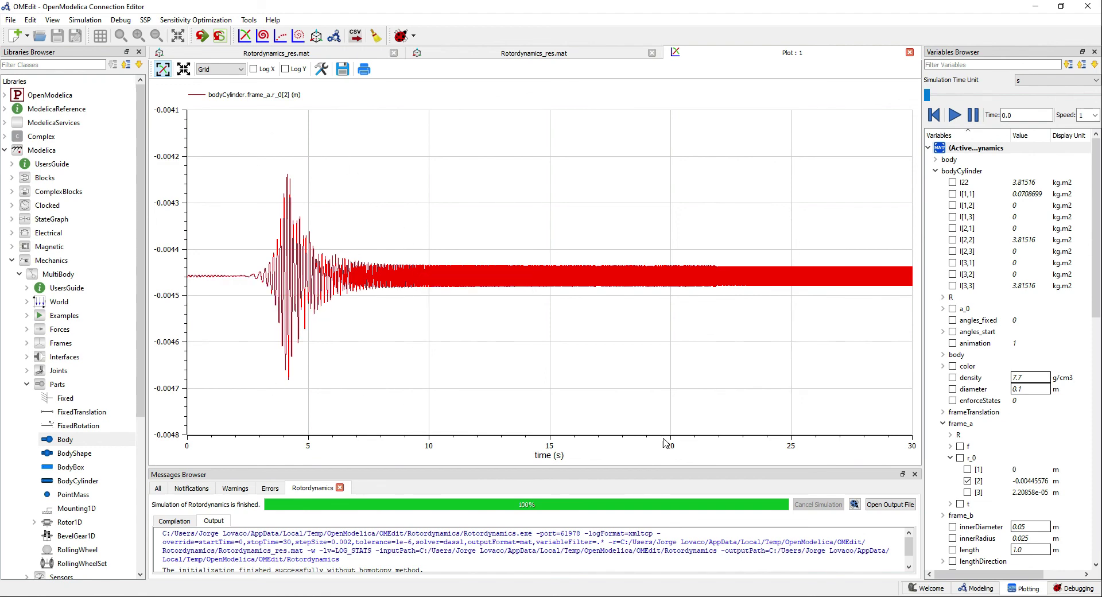
click(969, 493)
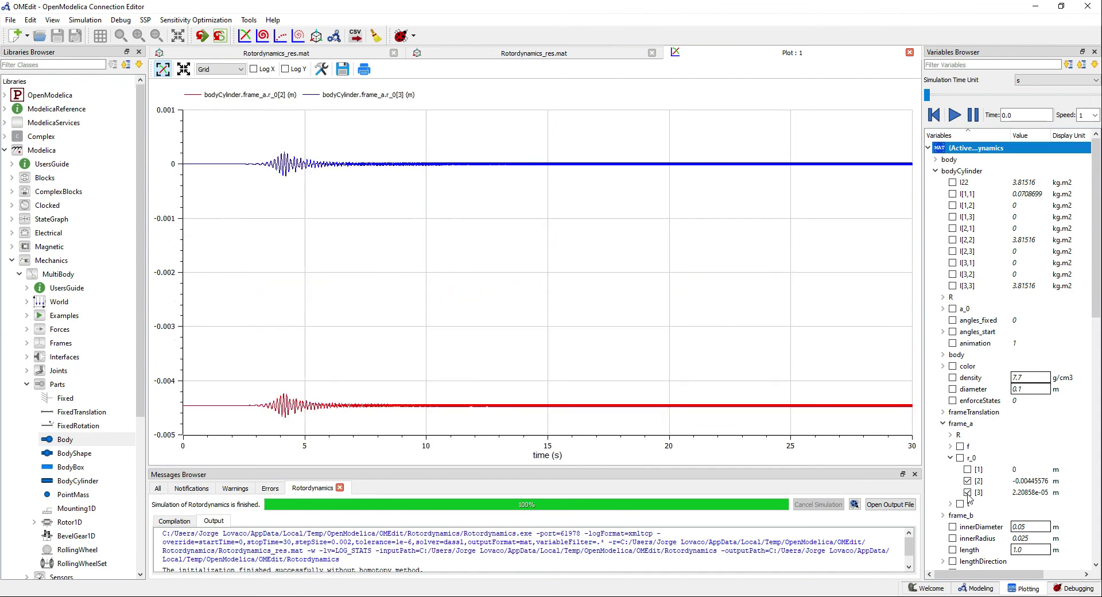